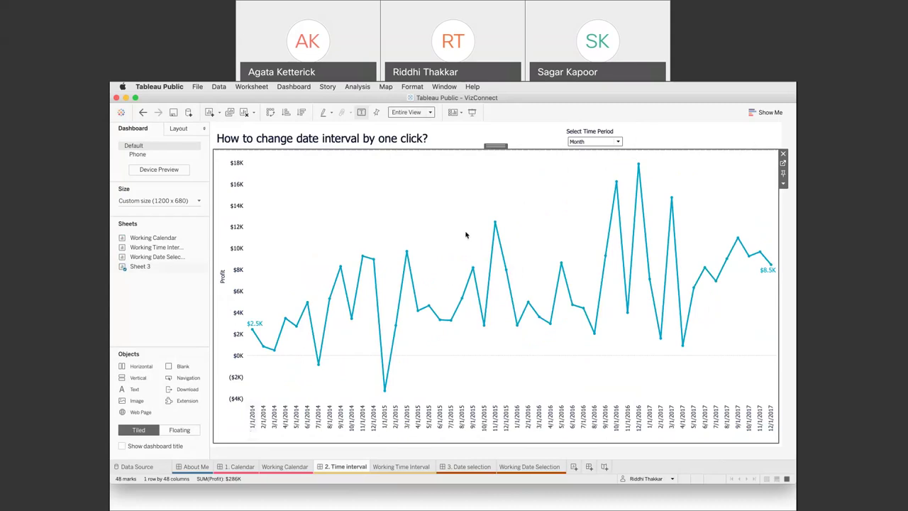
# Switch the dashboard's Select Time Period control to Year and view the profit chart, finally setting it to Quarter.
pyautogui.click(594, 141)
pyautogui.click(575, 151)
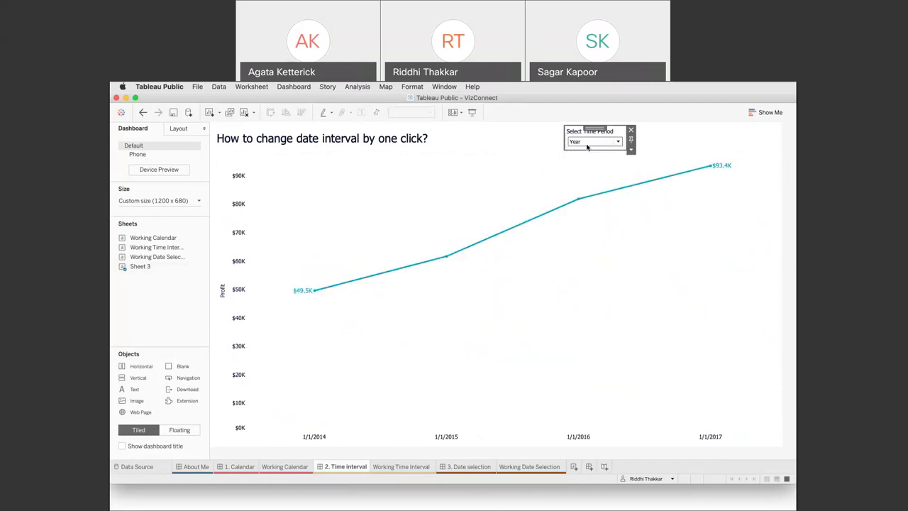
pyautogui.click(592, 142)
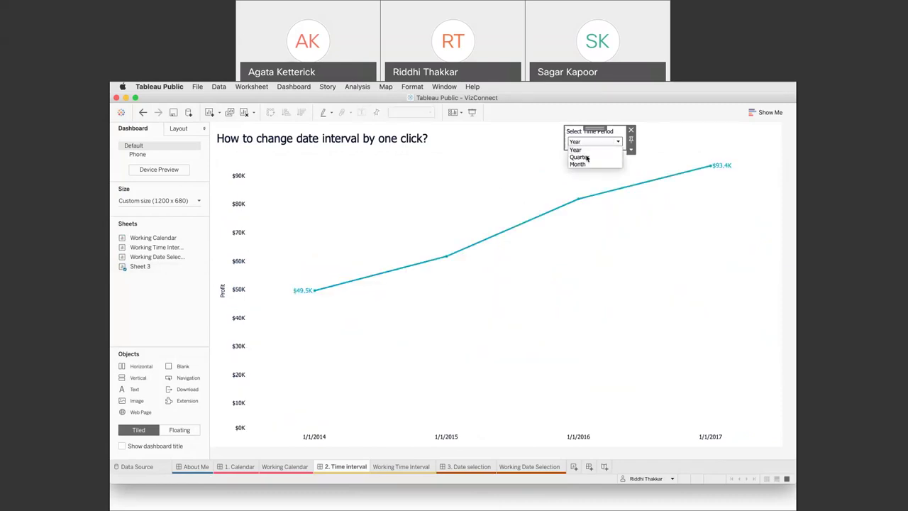
pyautogui.click(580, 157)
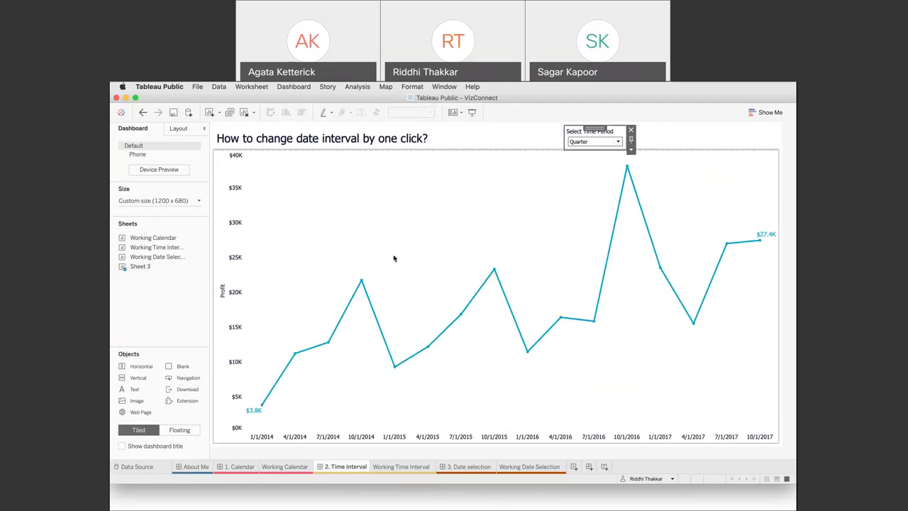
# Compare the 2. Time interval dashboard with its empty working sheet, ending on the Working Time Interval worksheet.
pyautogui.click(392, 467)
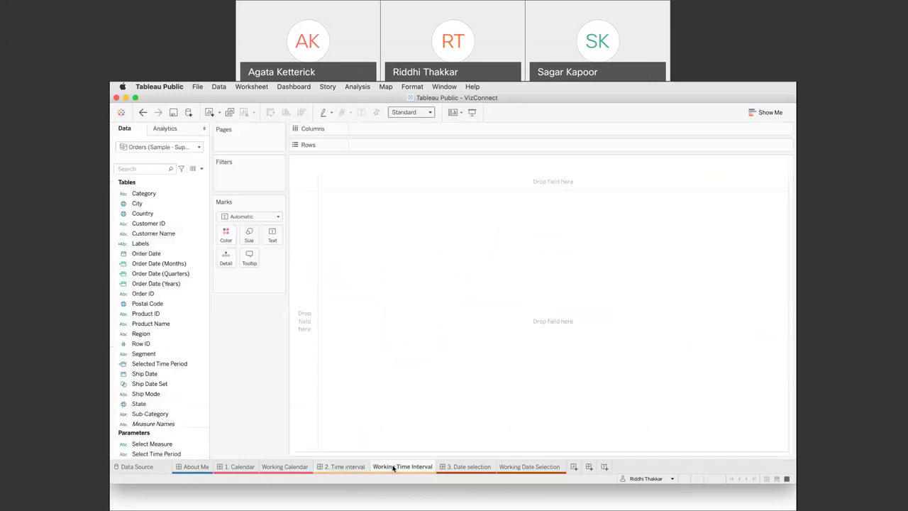
pyautogui.click(345, 468)
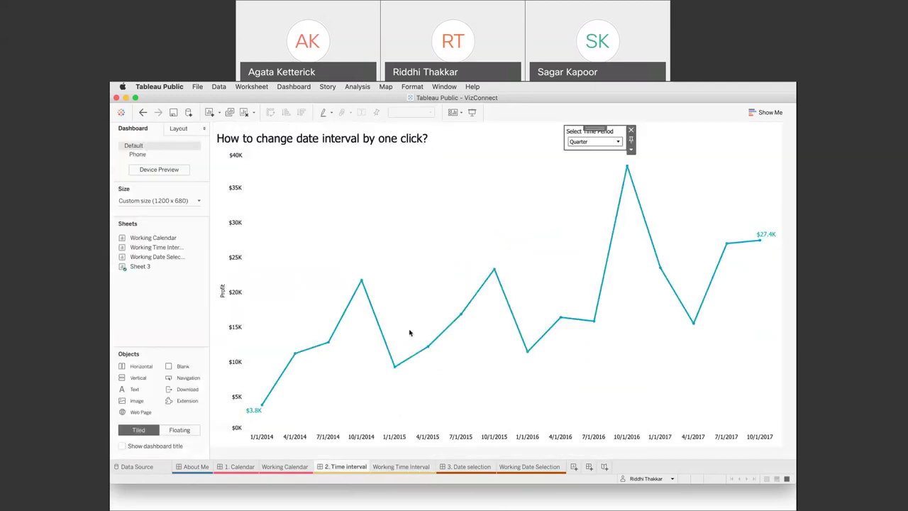
pyautogui.click(515, 226)
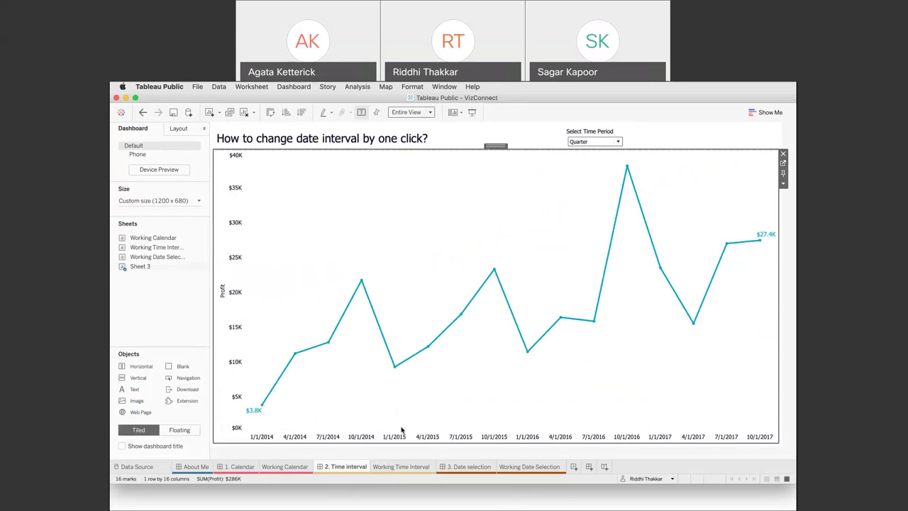
pyautogui.click(401, 466)
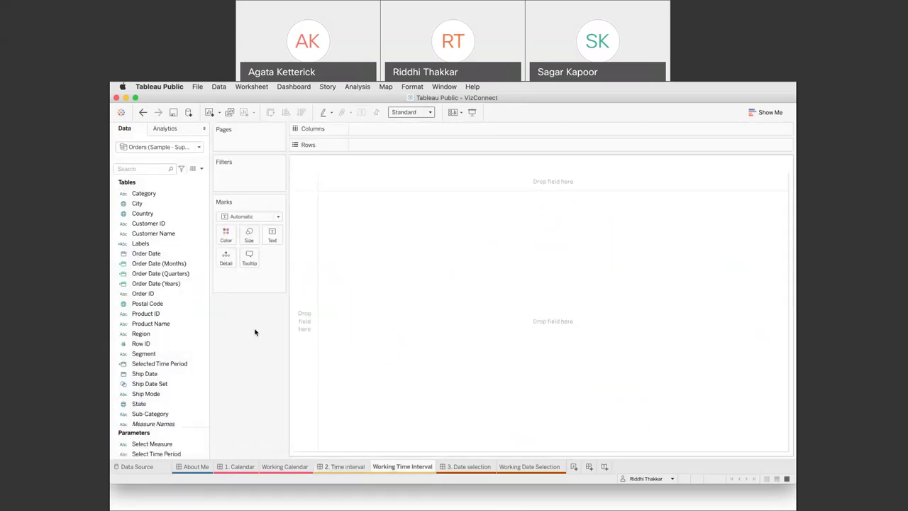
pyautogui.click(177, 214)
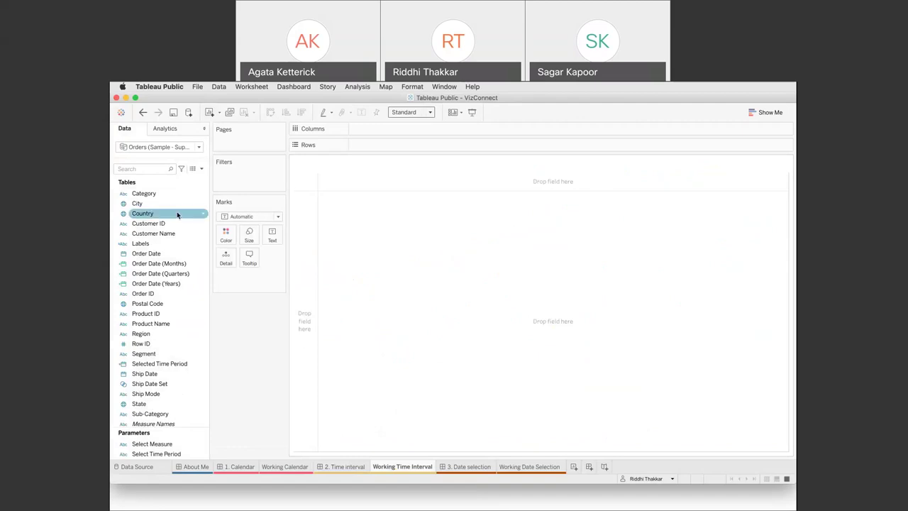
pyautogui.click(234, 294)
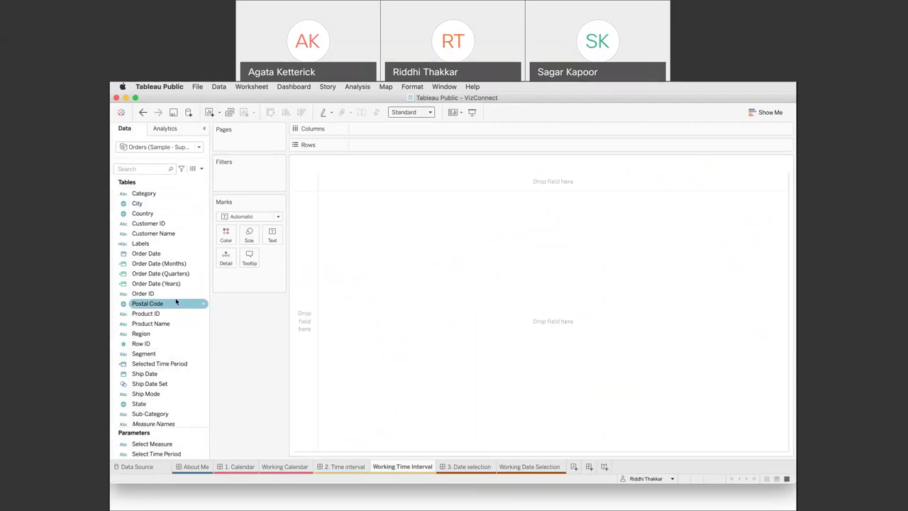
# Create a new parameter named "Select a Time Interval" with the String data type.
pyautogui.scroll(-2, 176, 303)
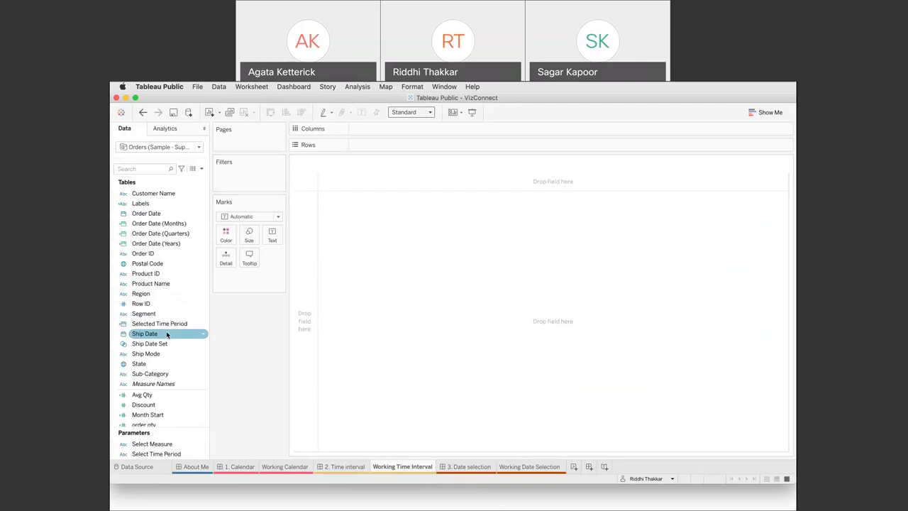
pyautogui.click(201, 169)
pyautogui.click(262, 194)
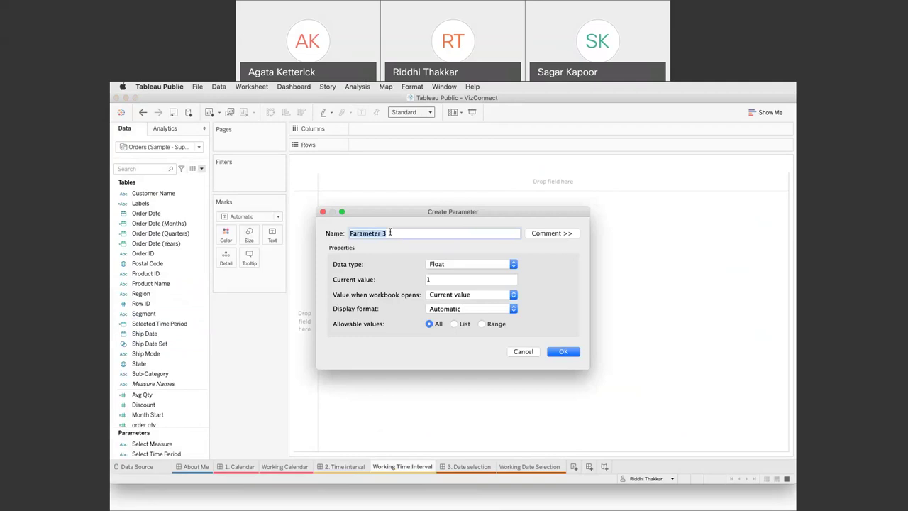
pyautogui.write('Select a Time Interval')
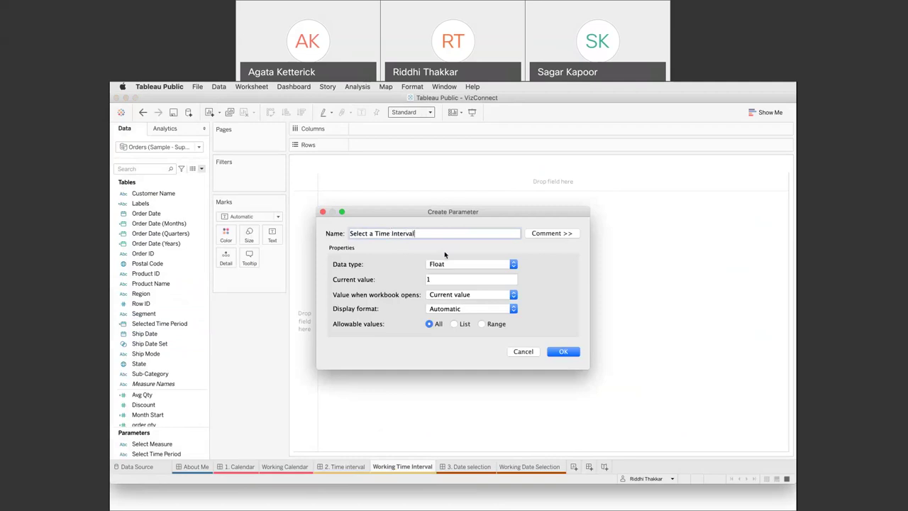
pyautogui.click(449, 264)
pyautogui.click(454, 282)
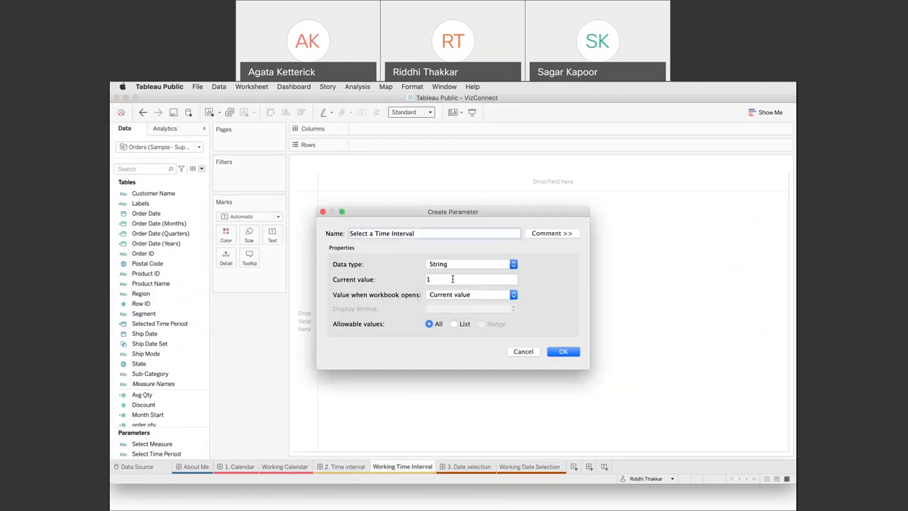
# Restrict the parameter to a list of the values Year, Quarter and Month, and save the parameter.
pyautogui.click(455, 323)
pyautogui.click(383, 367)
pyautogui.write('Year')
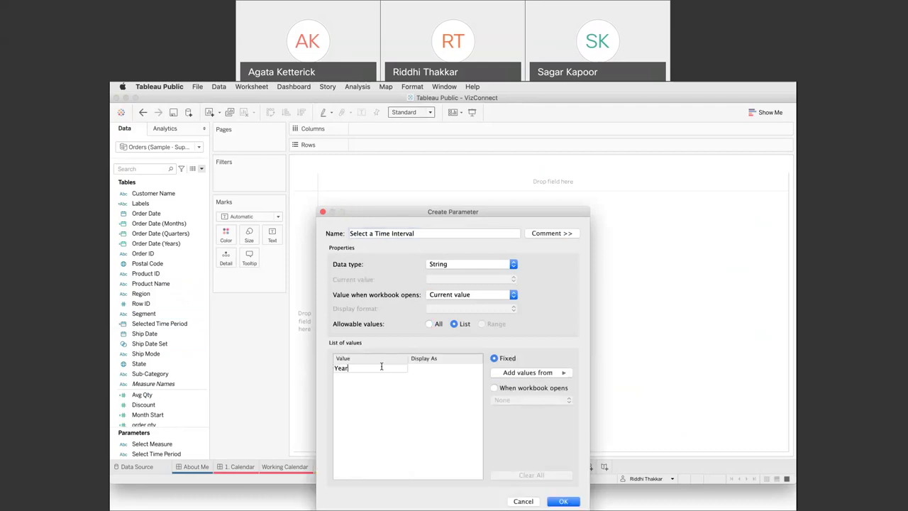
pyautogui.press('Return')
pyautogui.write('Qua')
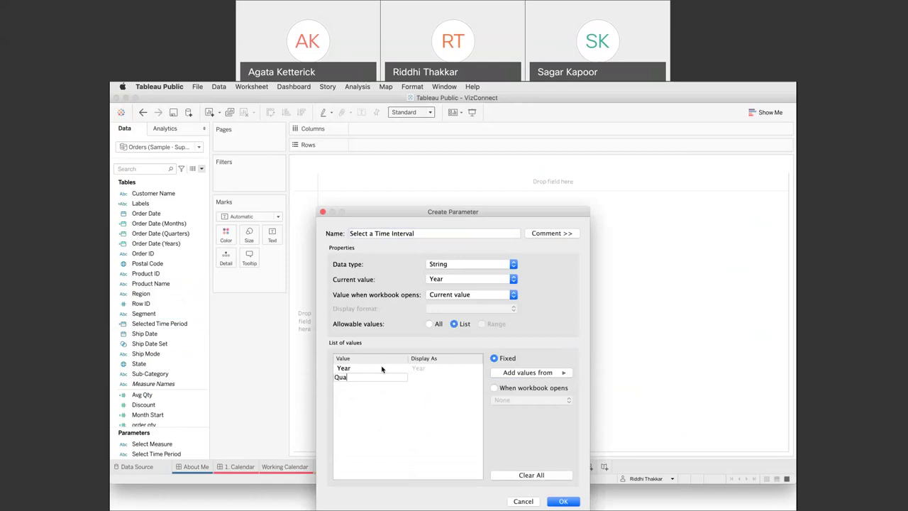
pyautogui.write('rter')
pyautogui.press('Return')
pyautogui.write('Month')
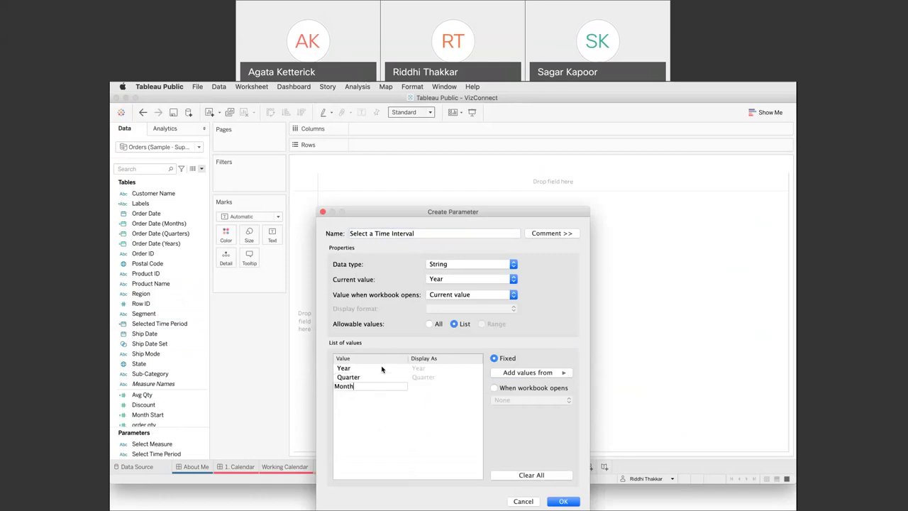
pyautogui.press('Return')
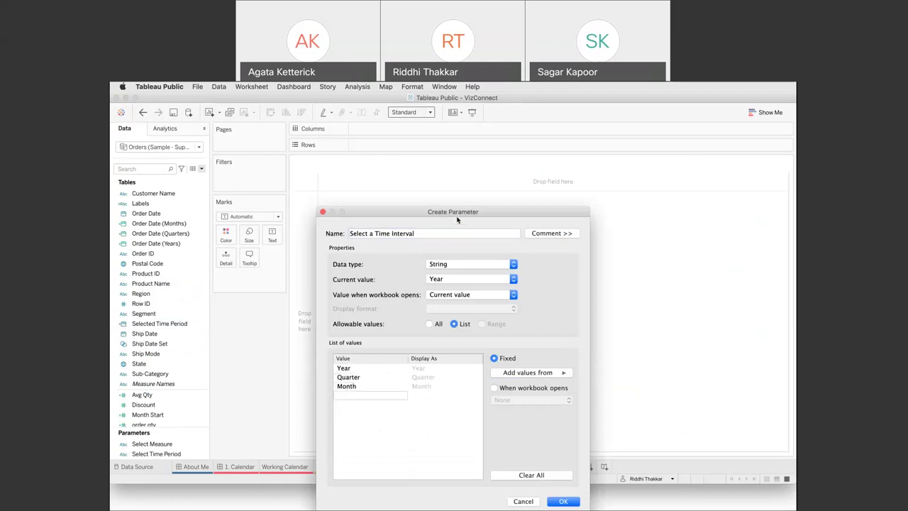
pyautogui.moveTo(458, 220); pyautogui.dragTo(454, 168)
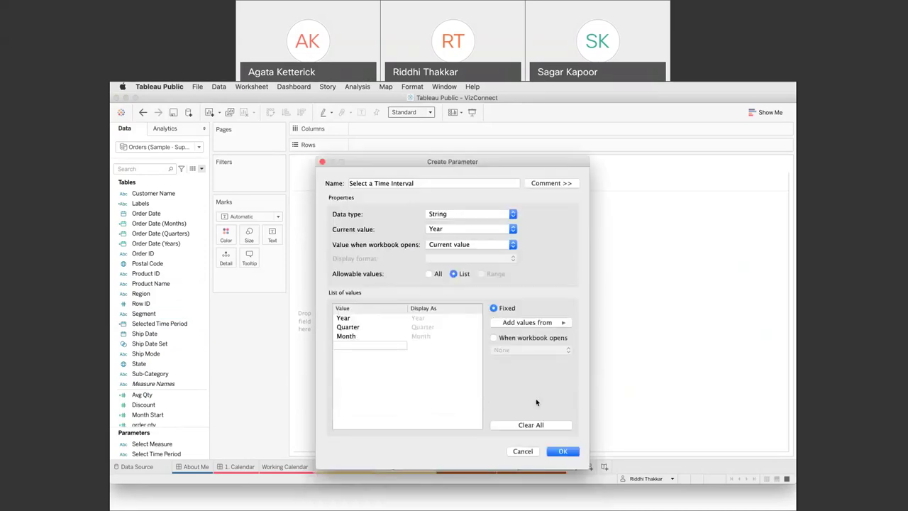
pyautogui.click(556, 452)
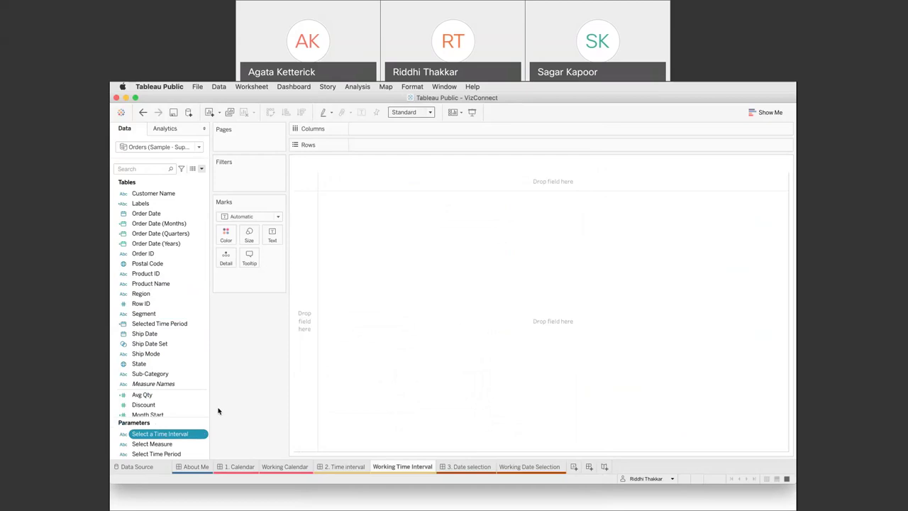
# Create a custom date from the Ship Date field with Years as the detail, keeping it as a date value.
pyautogui.click(157, 293)
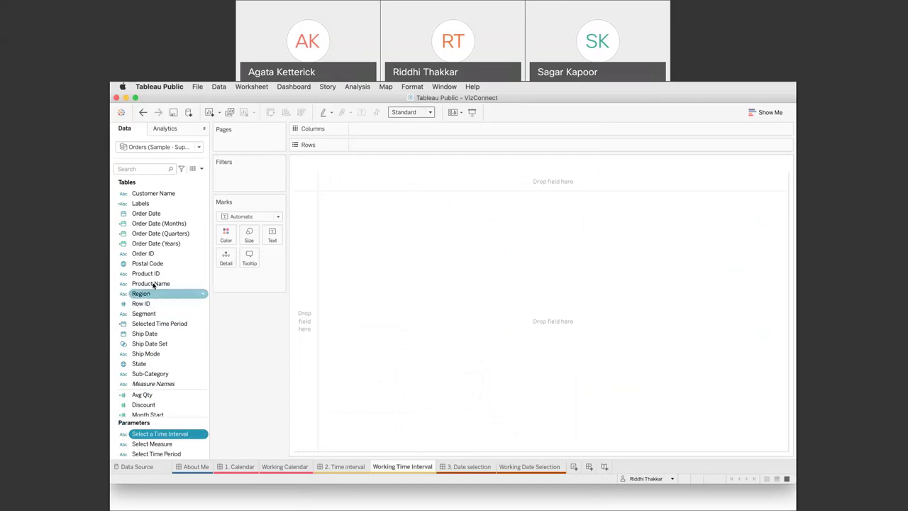
pyautogui.click(152, 253)
pyautogui.click(162, 333)
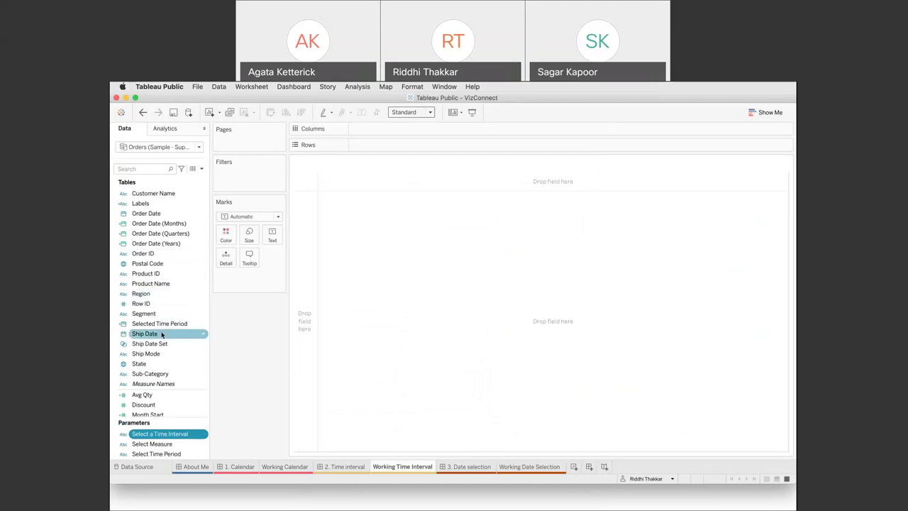
pyautogui.rightClick(162, 334)
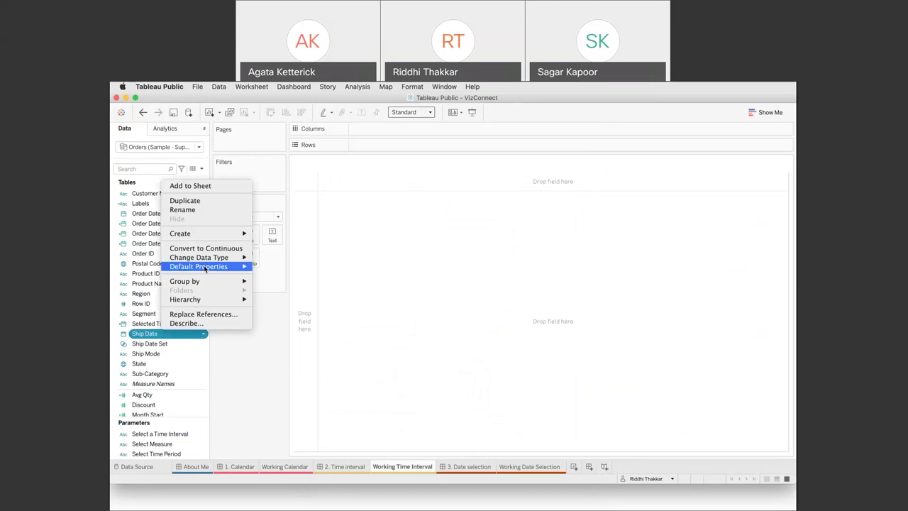
pyautogui.moveTo(202, 237)
pyautogui.click(270, 272)
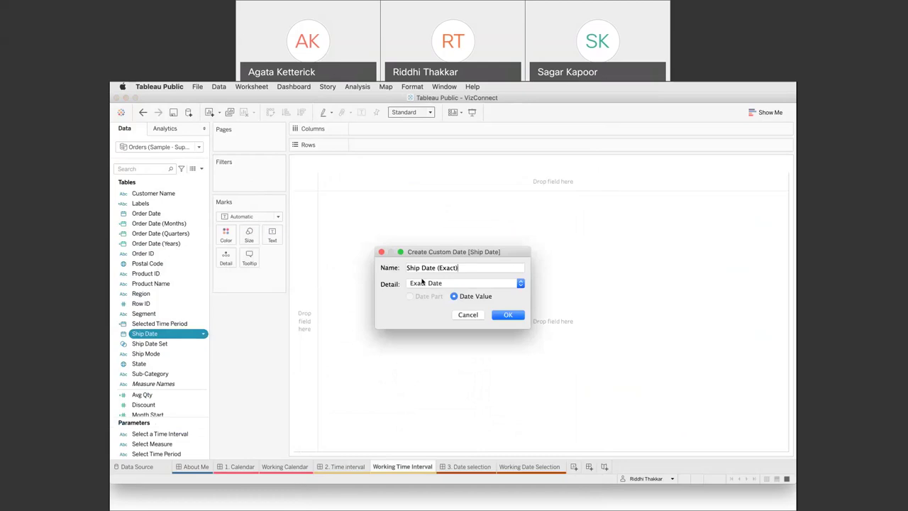
pyautogui.click(439, 285)
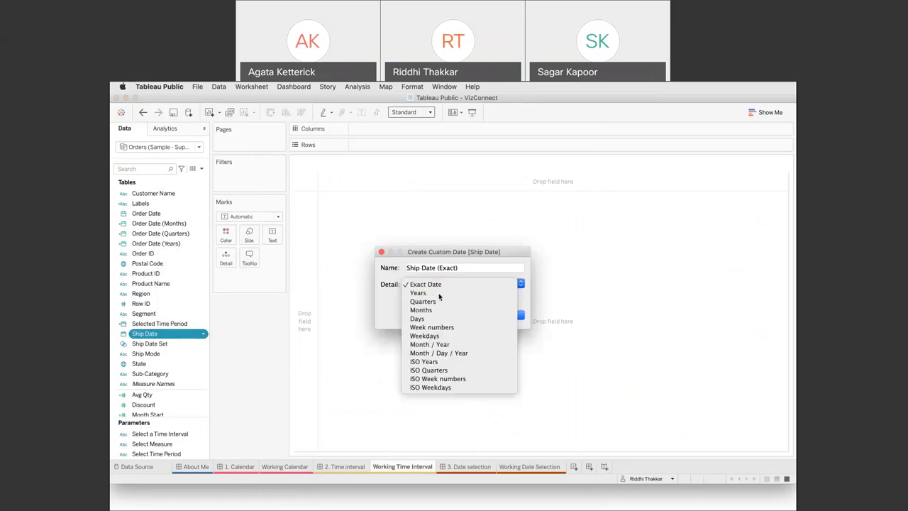
pyautogui.click(439, 294)
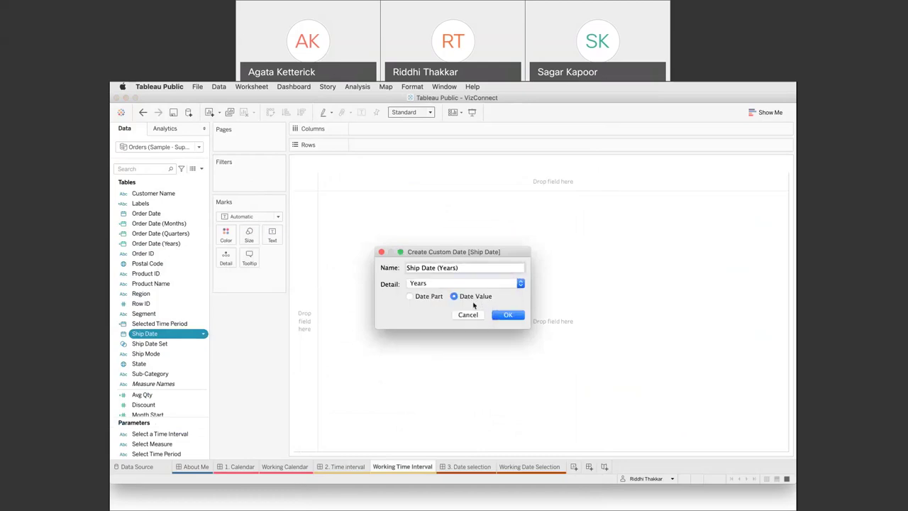
pyautogui.click(507, 314)
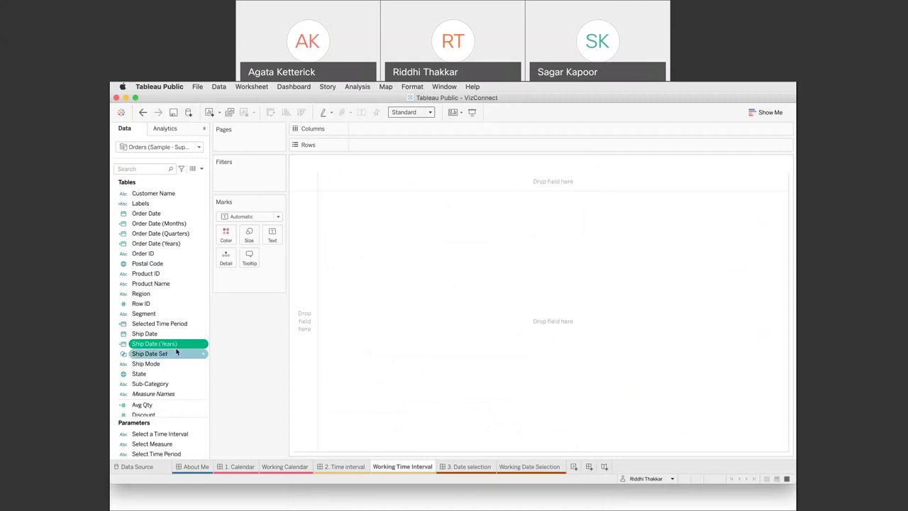
# Examine the formula in the description of the Ship Date (Years) field, and close the description.
pyautogui.rightClick(183, 344)
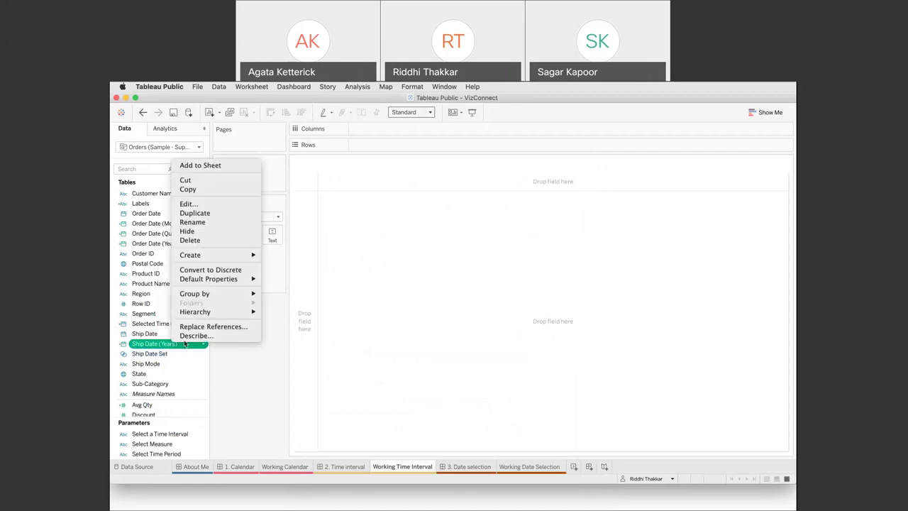
pyautogui.click(193, 336)
pyautogui.moveTo(428, 286); pyautogui.dragTo(295, 288)
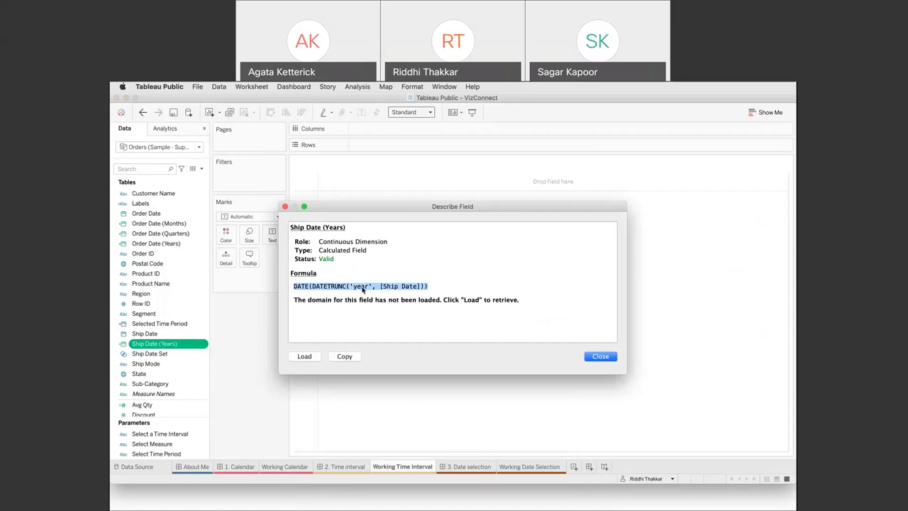
pyautogui.click(327, 296)
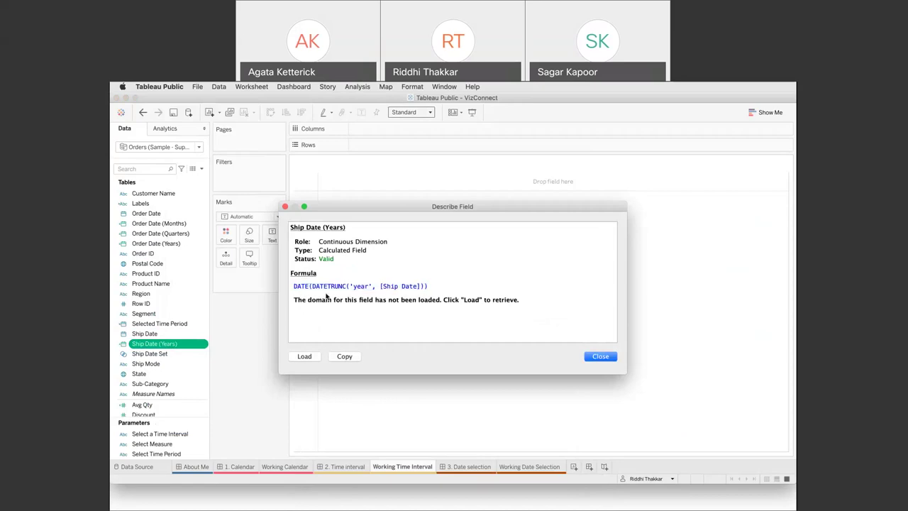
pyautogui.moveTo(300, 288); pyautogui.dragTo(401, 290)
pyautogui.click(401, 290)
pyautogui.click(596, 357)
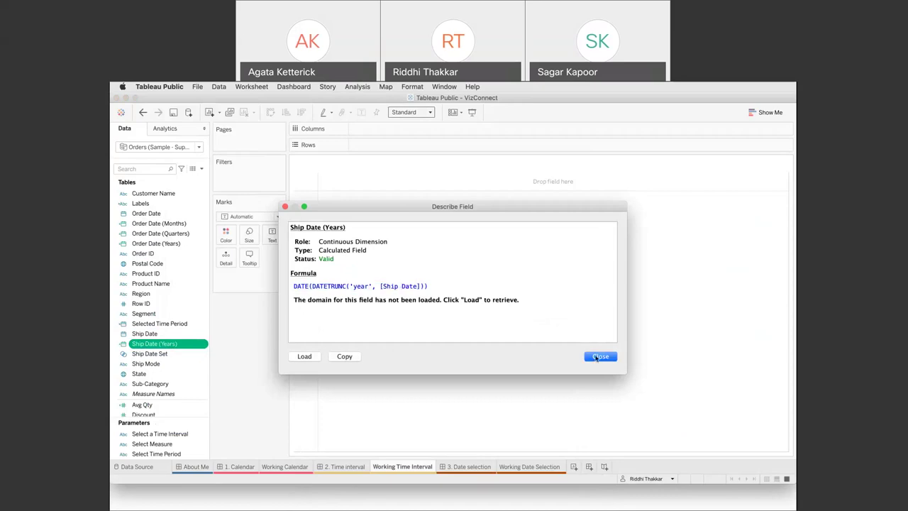
# Create a custom date from the Ship Date field with Quarters as the detail.
pyautogui.rightClick(183, 336)
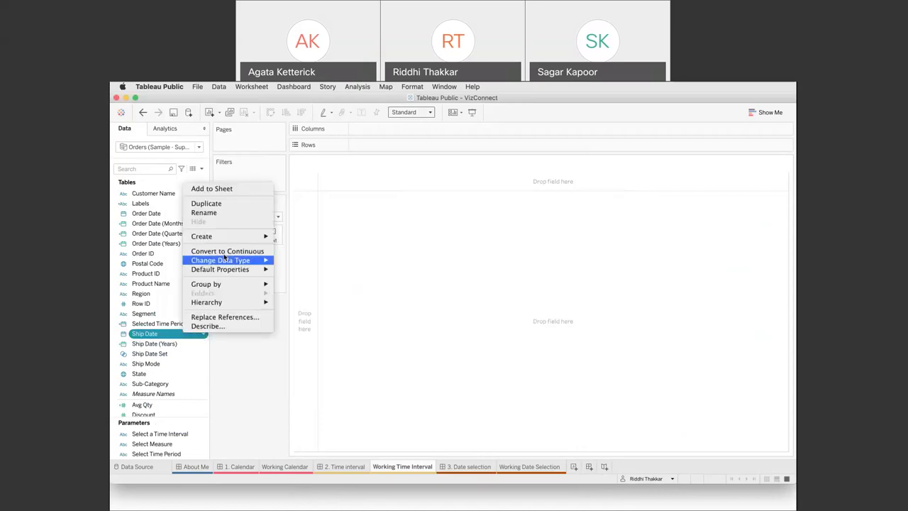
pyautogui.moveTo(221, 238)
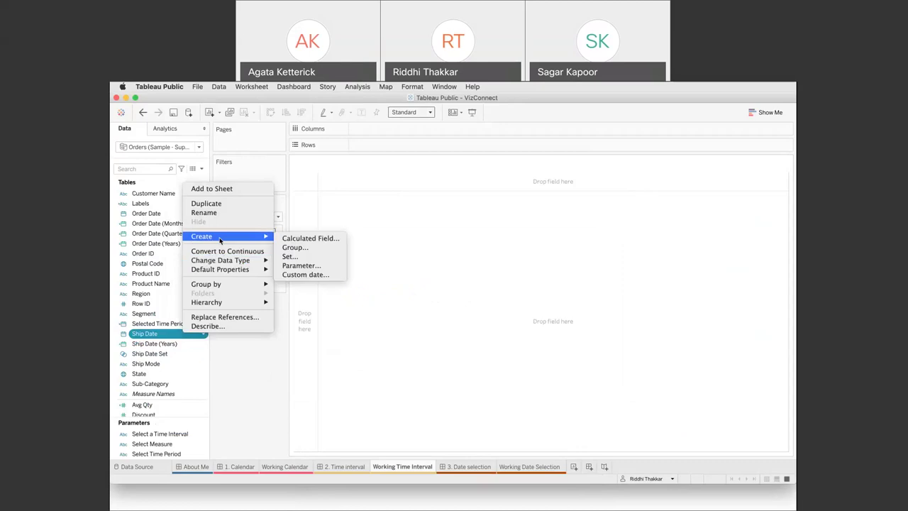
pyautogui.click(305, 275)
pyautogui.click(456, 284)
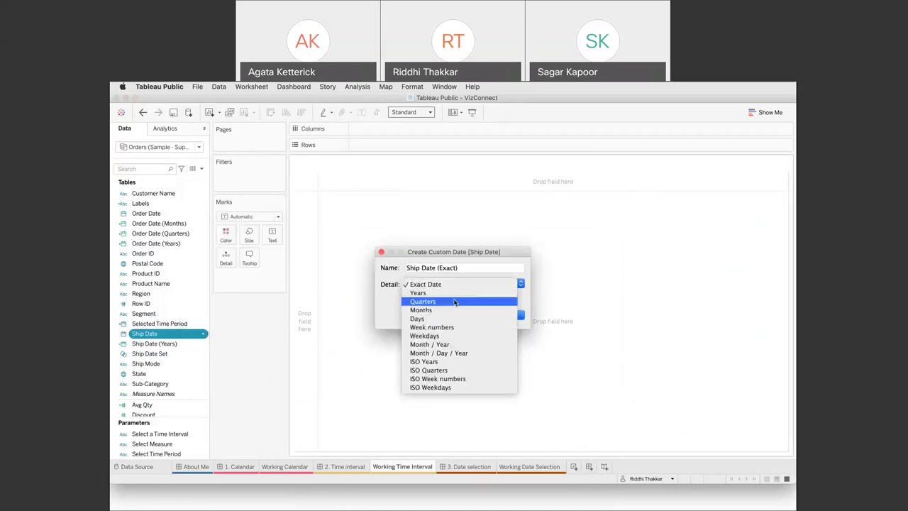
pyautogui.click(455, 302)
pyautogui.click(510, 316)
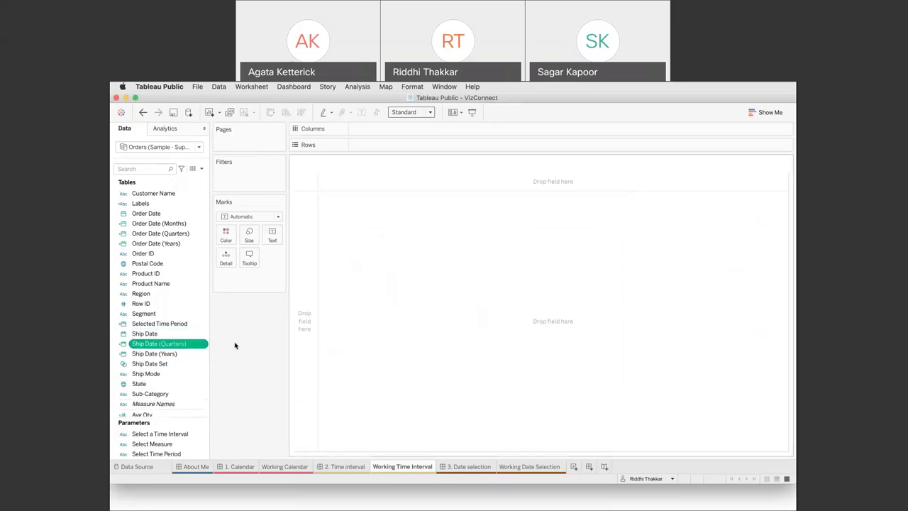
# Create a custom date from the Ship Date field with Months as the detail.
pyautogui.rightClick(186, 335)
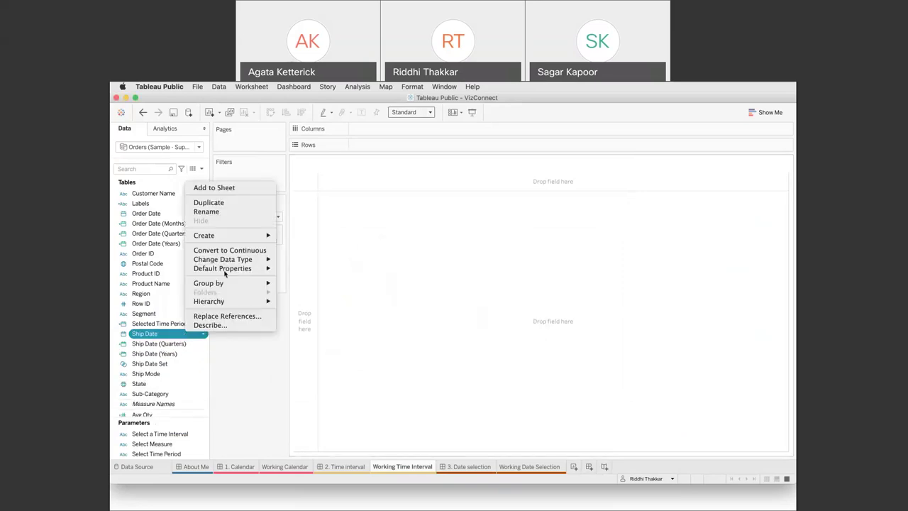
pyautogui.moveTo(231, 236)
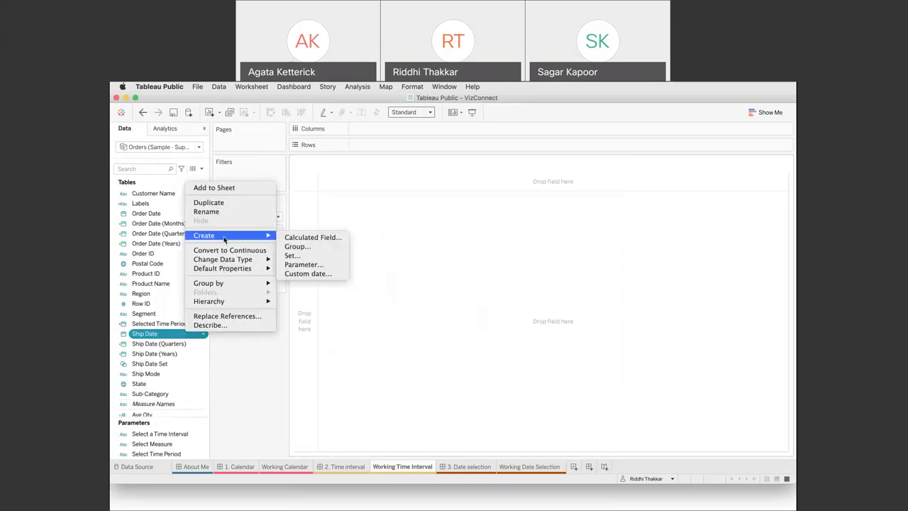
pyautogui.click(298, 273)
pyautogui.click(440, 284)
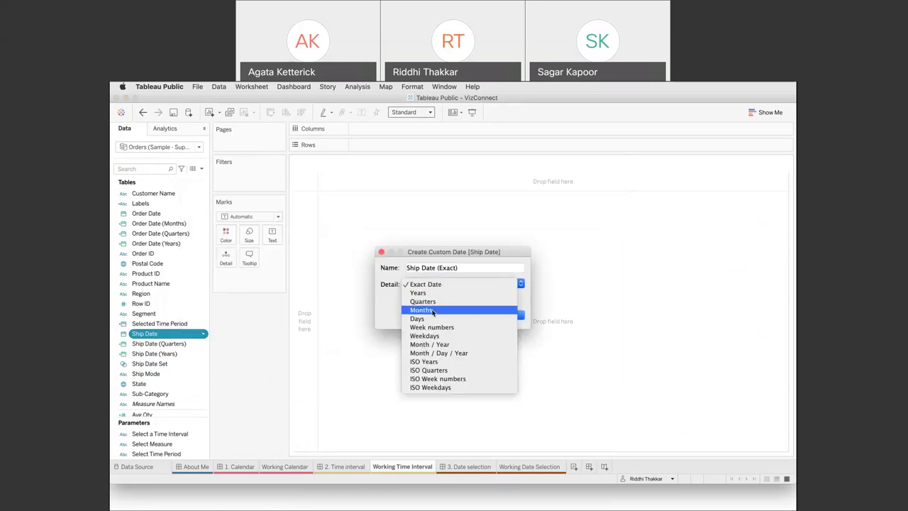
pyautogui.click(432, 311)
pyautogui.click(511, 315)
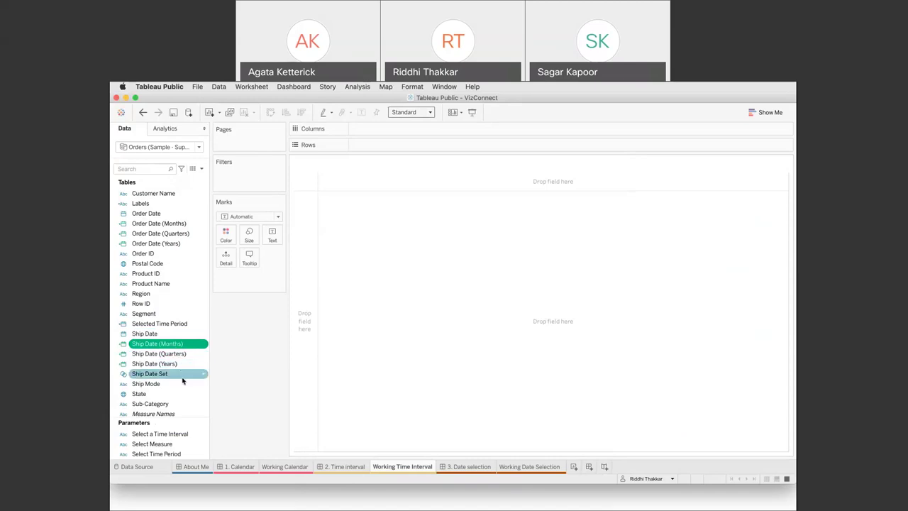
# Create a calculated field named Selected Ship Date and begin its formula with CASE [Select a Time Interval].
pyautogui.scroll(-2, 183, 382)
pyautogui.scroll(4, 182, 381)
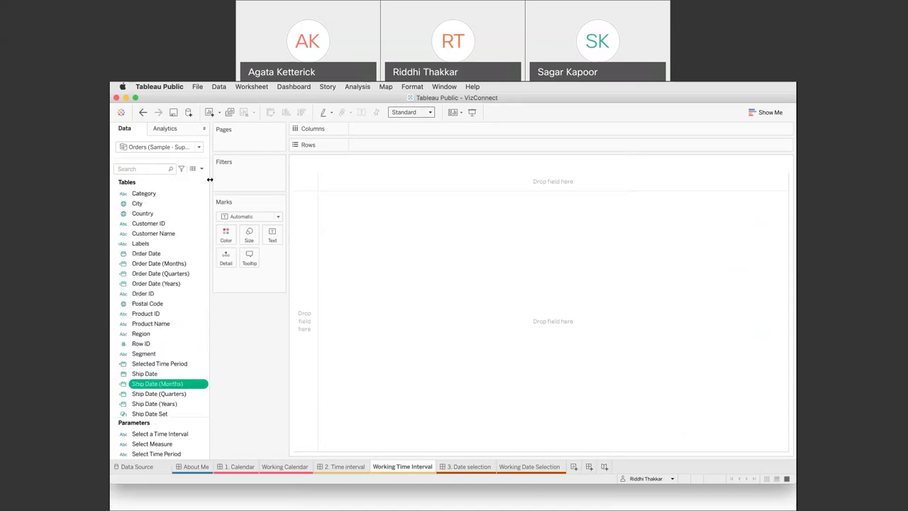
pyautogui.click(202, 169)
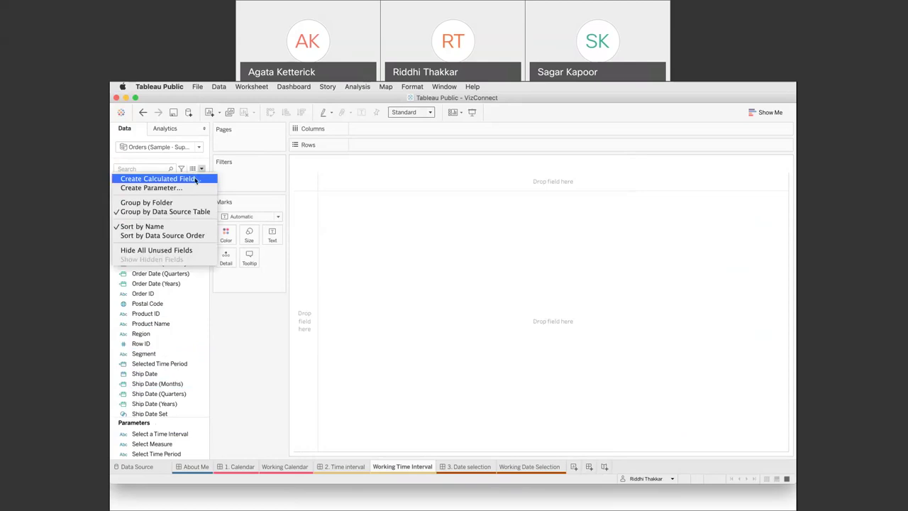
pyautogui.click(157, 179)
pyautogui.write('Selected Ship Date')
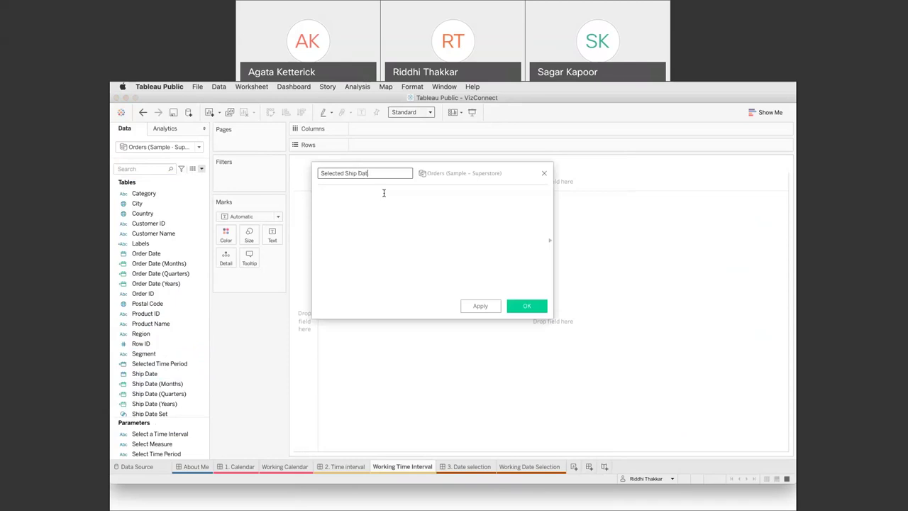
pyautogui.click(383, 193)
pyautogui.write('c')
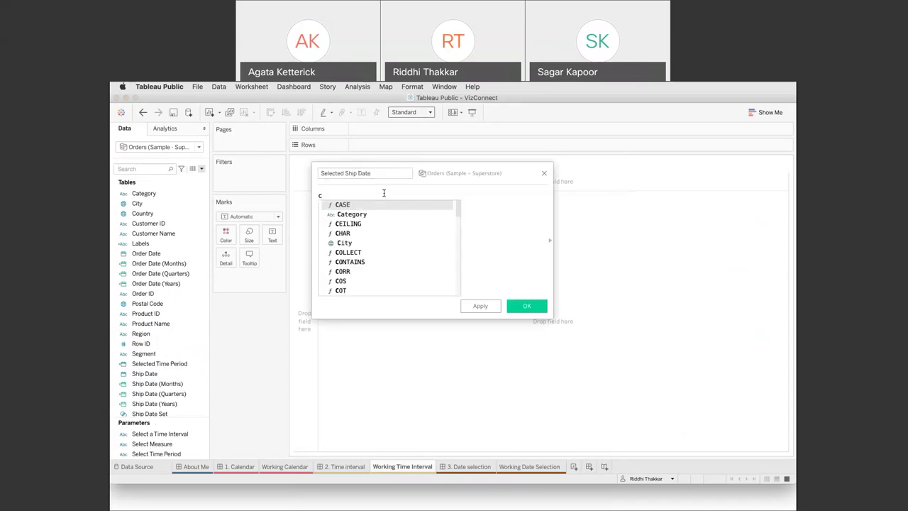
pyautogui.press('Return')
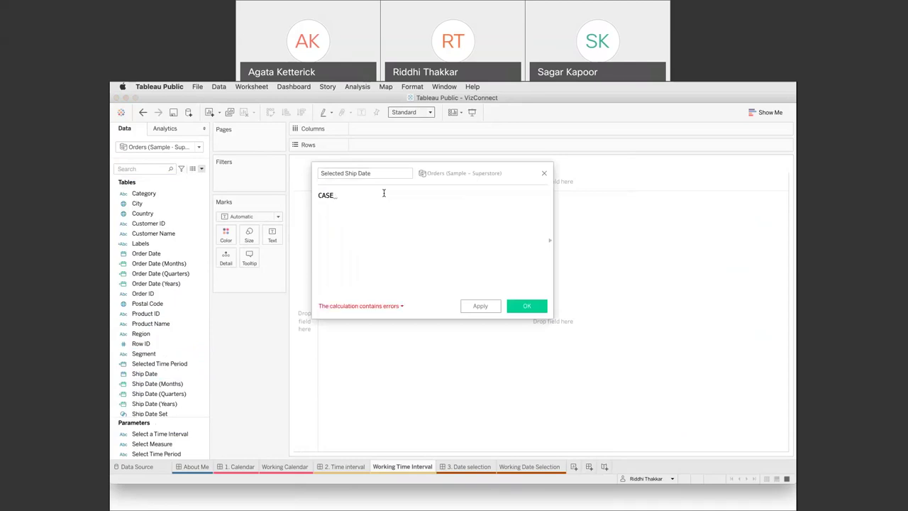
pyautogui.write('se')
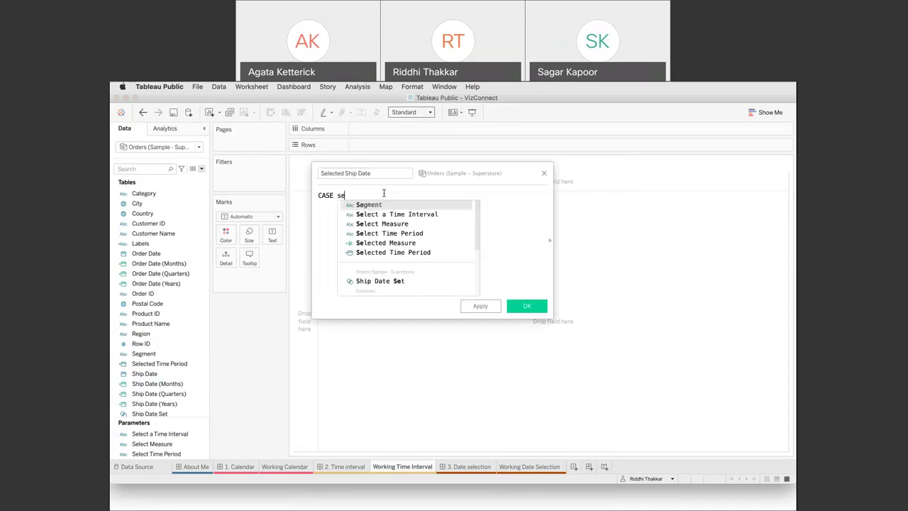
pyautogui.press('Down')
pyautogui.press('Return')
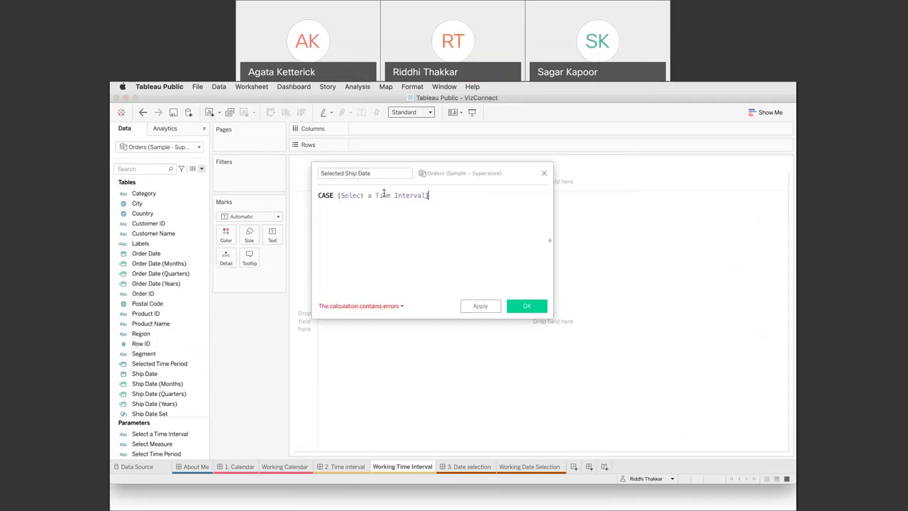
# Add the line WHEN 'Year' THEN [Ship Date (Years)] to the formula.
pyautogui.press('Return')
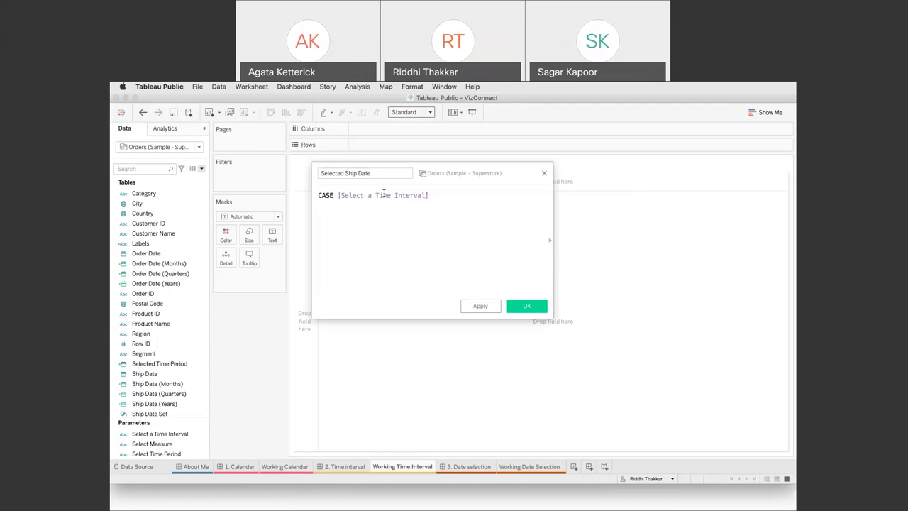
pyautogui.write('wh')
pyautogui.press('Return')
pyautogui.write("'Year'")
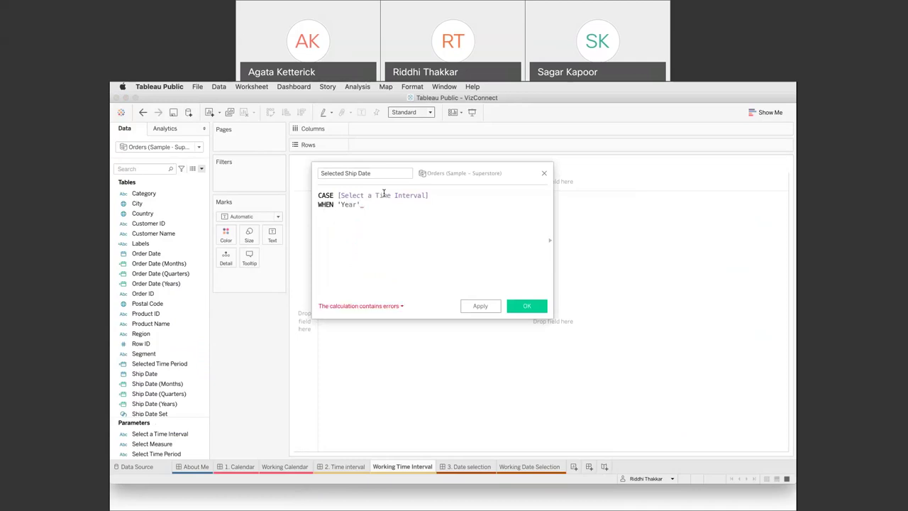
pyautogui.write('THEN ')
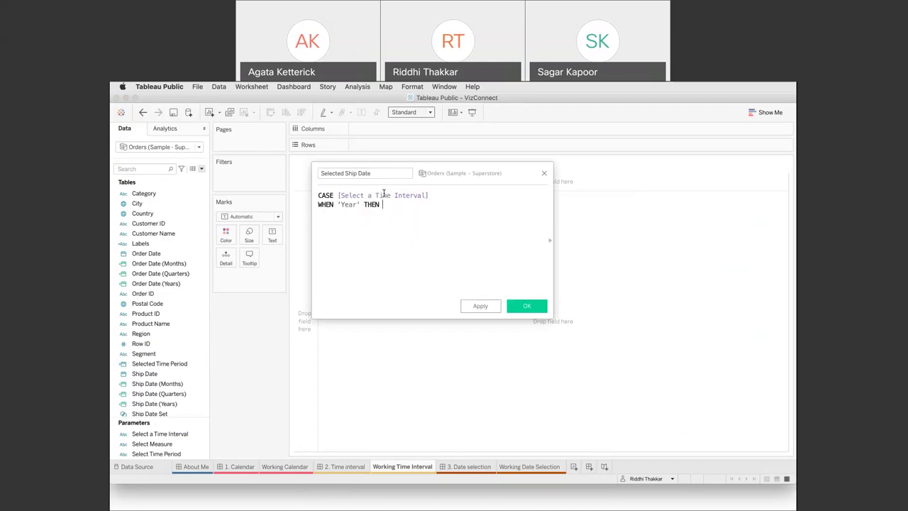
pyautogui.write('sh')
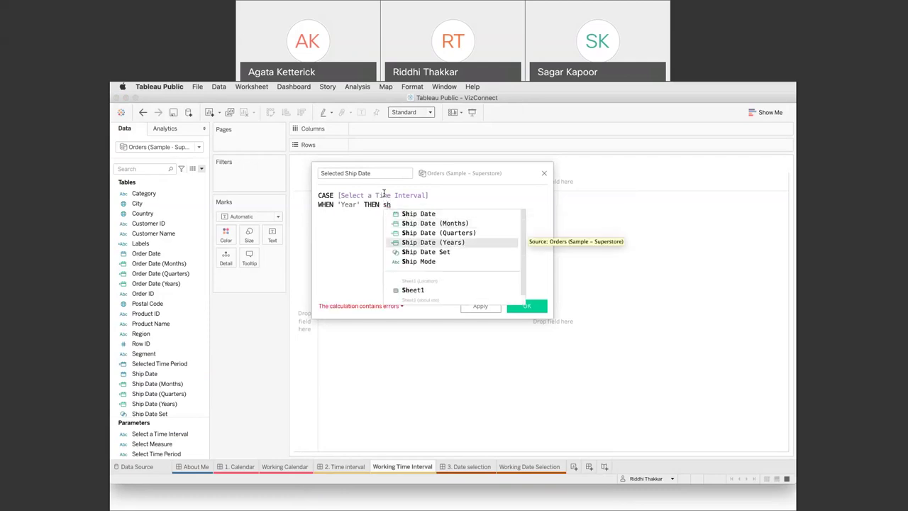
pyautogui.press('Return')
# Add the line WHEN 'Quarter' THEN [Ship Date (Quarters)] to the formula.
pyautogui.press('Return')
pyautogui.write('wh')
pyautogui.press('Return')
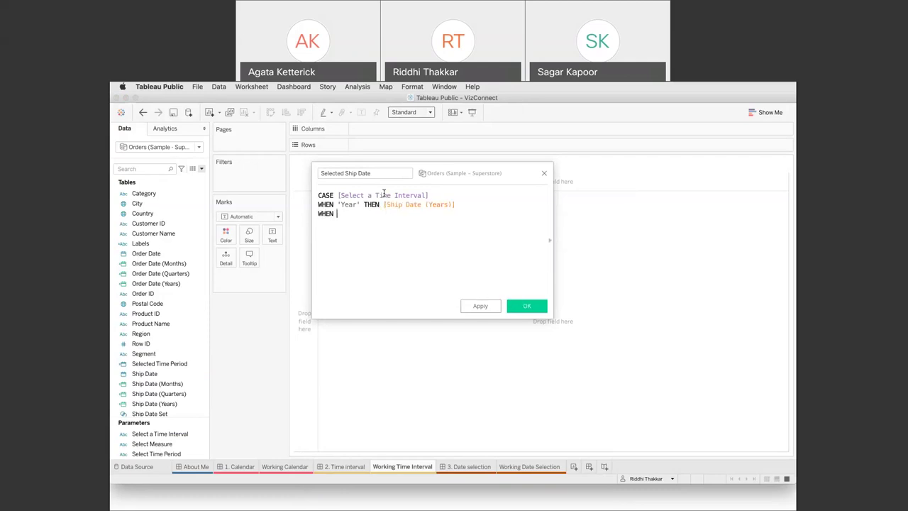
pyautogui.write("'Quarter' THEN sh")
pyautogui.press('Down')
pyautogui.press('Down')
pyautogui.press('Return')
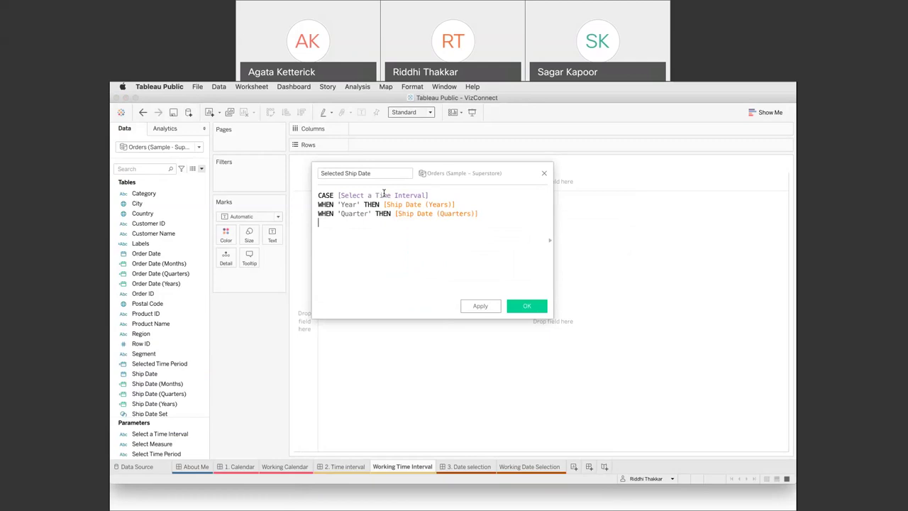
# Complete the formula with WHEN 'Month' THEN [Ship Date (Months)] and END, and save the calculated field.
pyautogui.press('Return')
pyautogui.write('wh')
pyautogui.press('Return')
pyautogui.write("'Month' THEN sh")
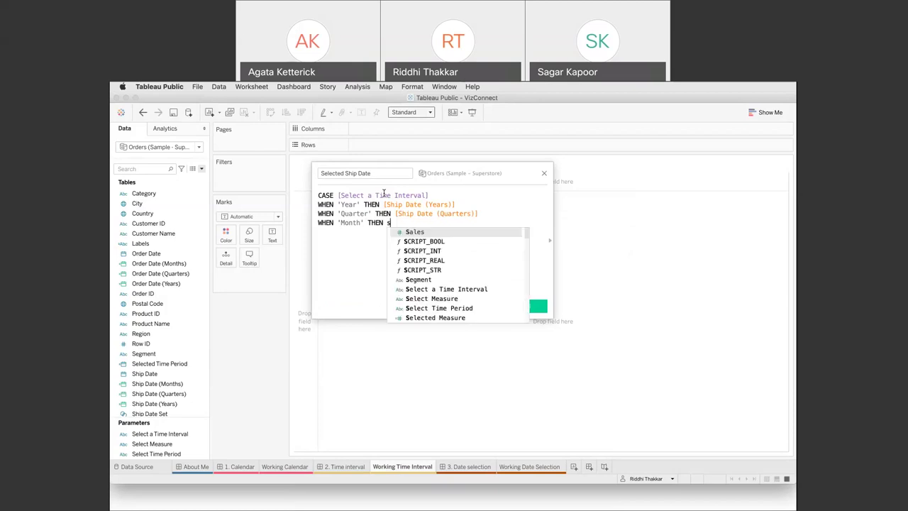
pyautogui.press('Down')
pyautogui.press('Return')
pyautogui.press('Return')
pyautogui.write('END')
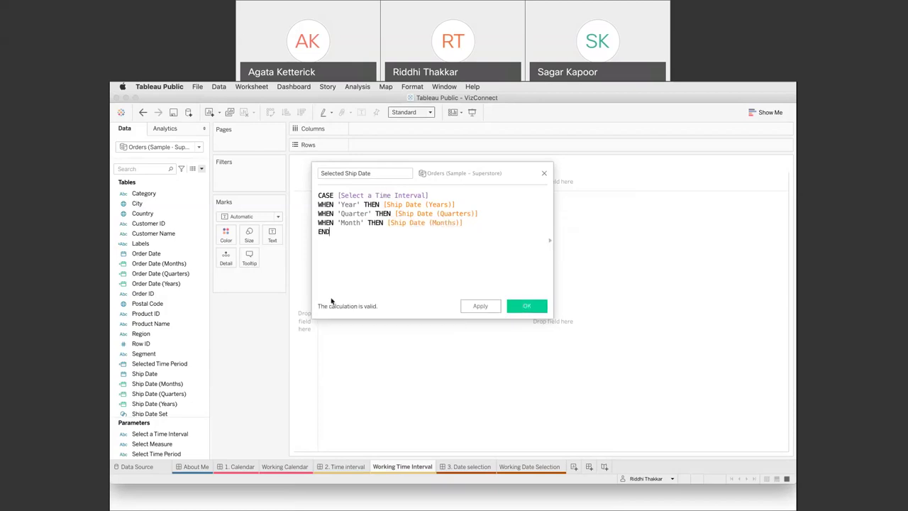
pyautogui.click(527, 310)
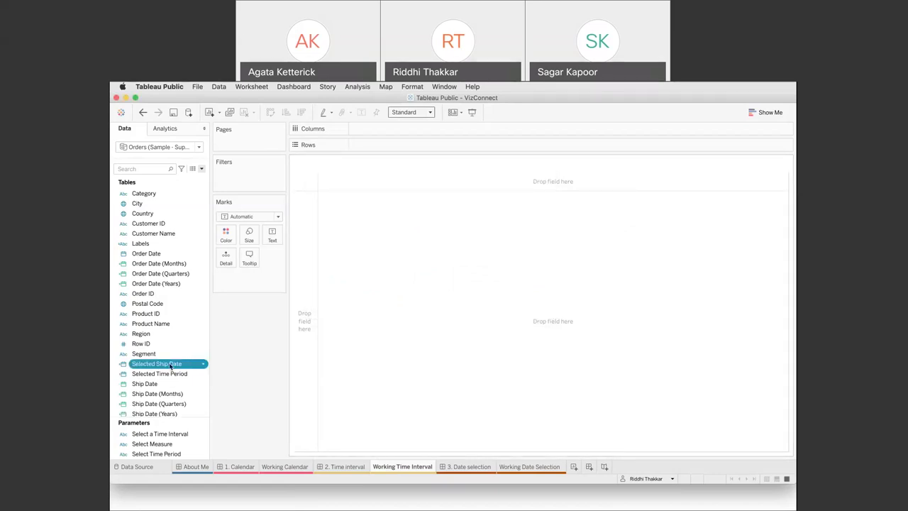
# Place Selected Ship Date on Columns and make it a discrete exact date.
pyautogui.moveTo(170, 365); pyautogui.dragTo(419, 98)
pyautogui.moveTo(398, 132); pyautogui.dragTo(398, 132)
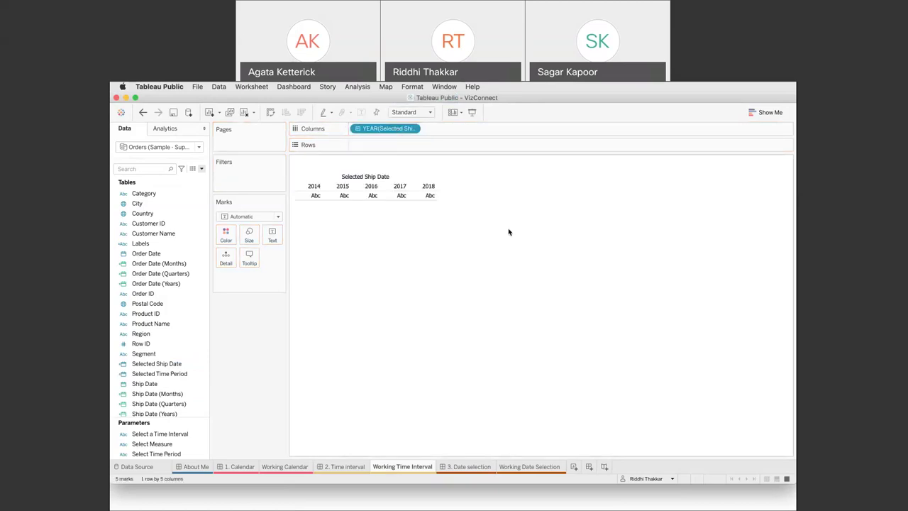
pyautogui.click(412, 129)
pyautogui.click(414, 368)
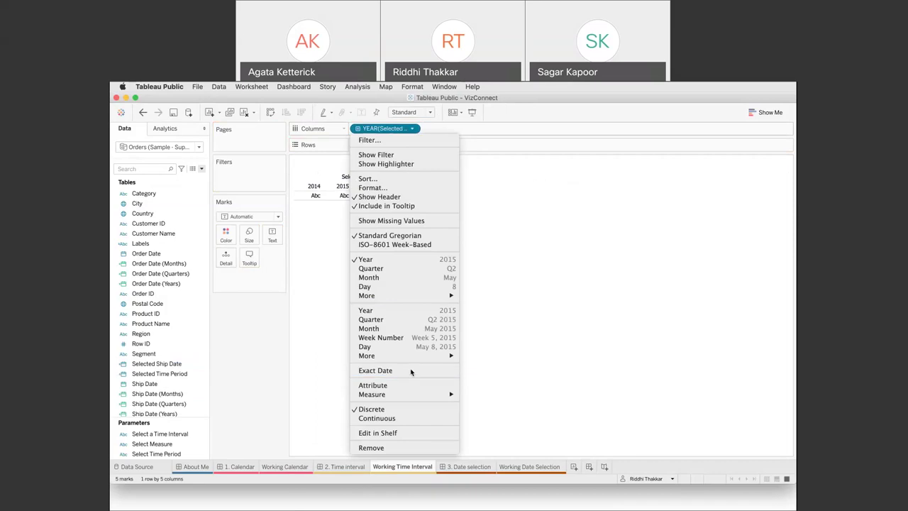
pyautogui.click(412, 128)
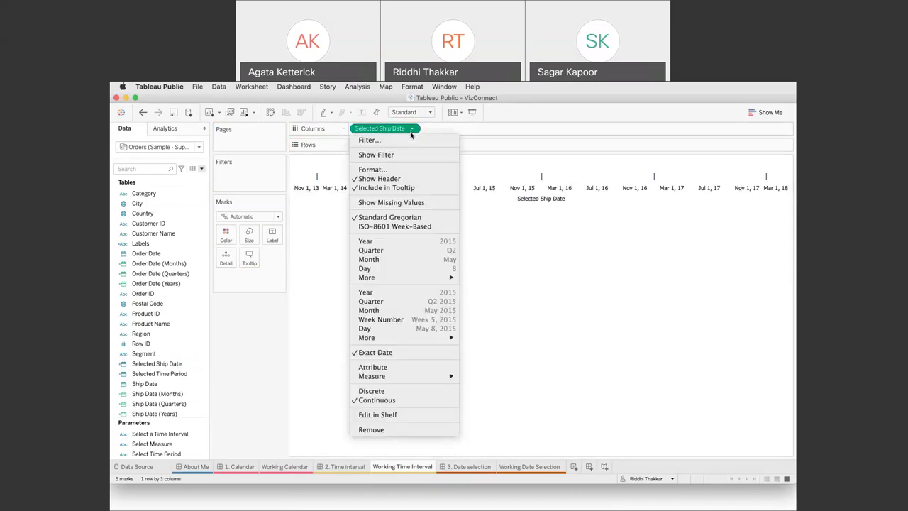
pyautogui.click(403, 390)
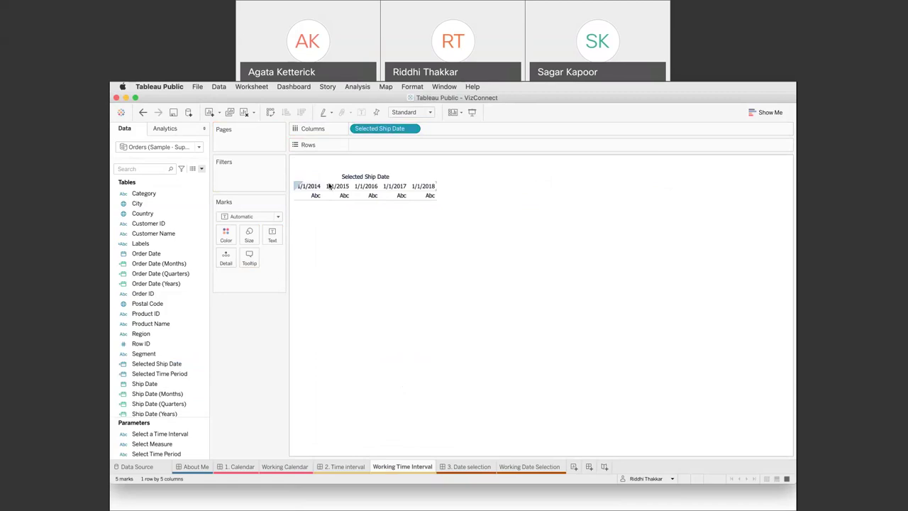
# Place the Profit measure on Rows and fit the chart to the entire view.
pyautogui.click(198, 394)
pyautogui.click(185, 363)
pyautogui.scroll(-6, 181, 278)
pyautogui.click(168, 276)
pyautogui.click(139, 305)
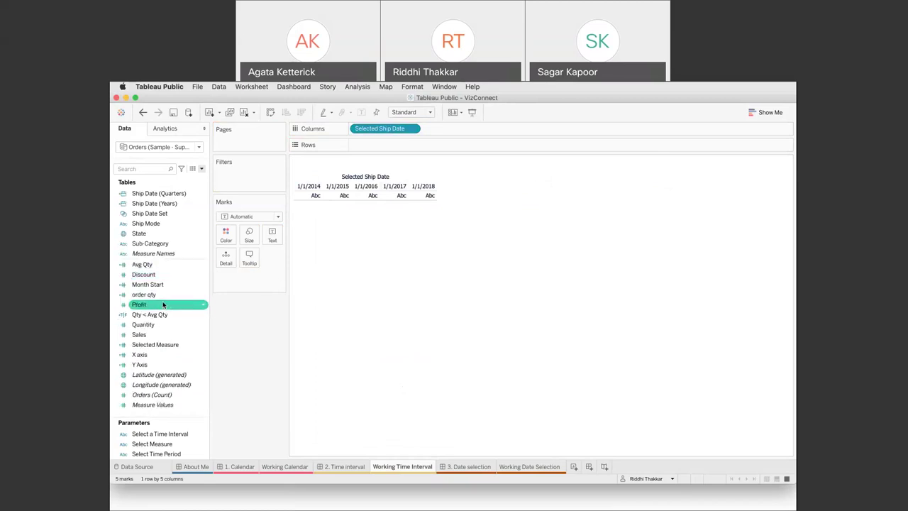
pyautogui.moveTo(139, 305); pyautogui.dragTo(394, 149)
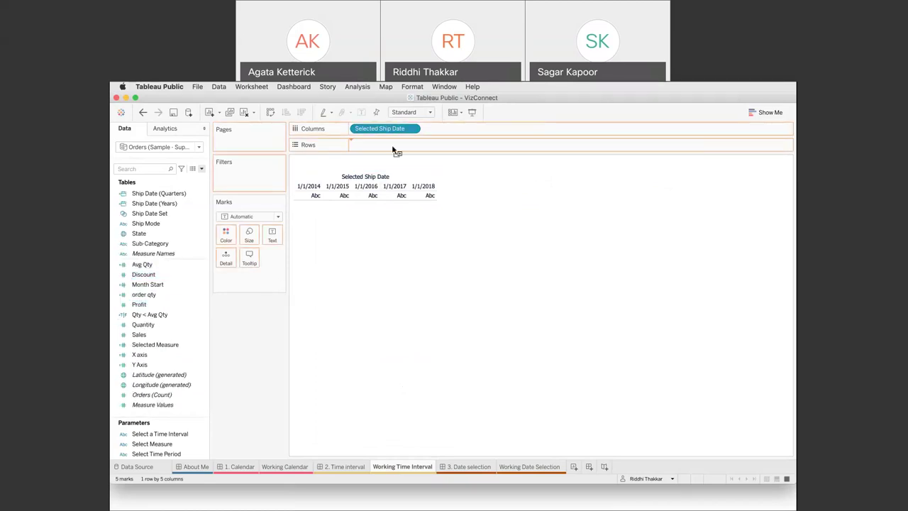
pyautogui.click(415, 112)
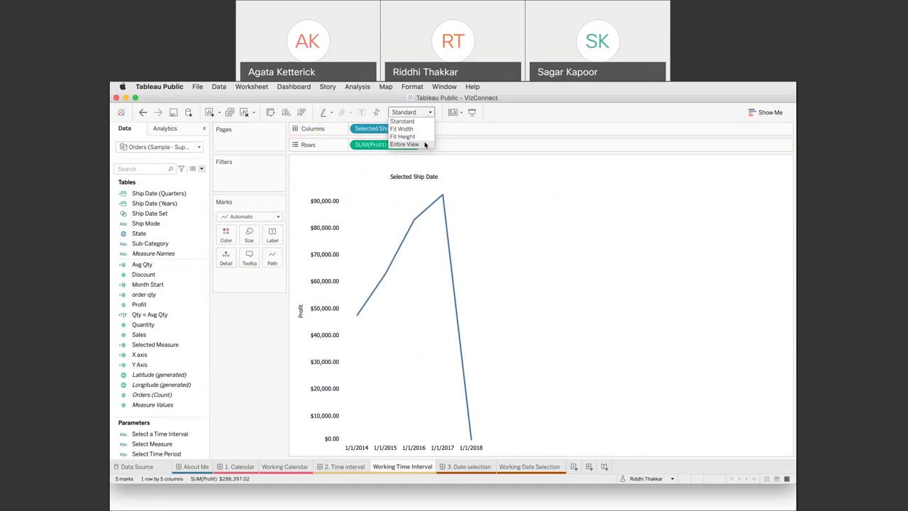
pyautogui.click(425, 145)
# Show the control of the Select a Time Interval parameter and set it to Quarter.
pyautogui.click(168, 434)
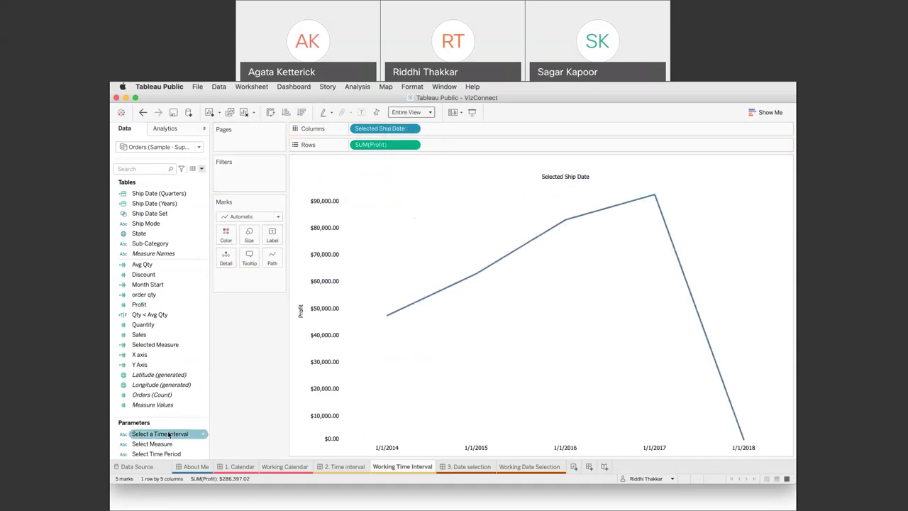
pyautogui.rightClick(168, 434)
pyautogui.press('Escape')
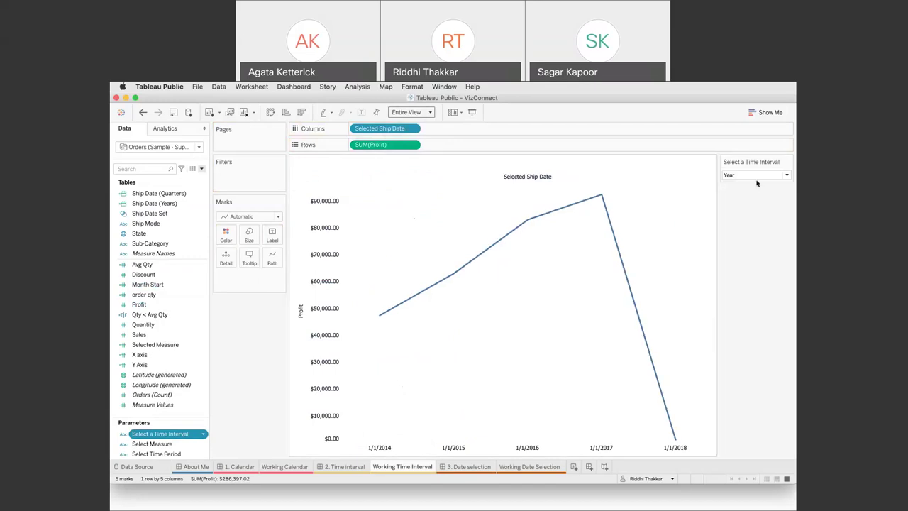
pyautogui.click(756, 176)
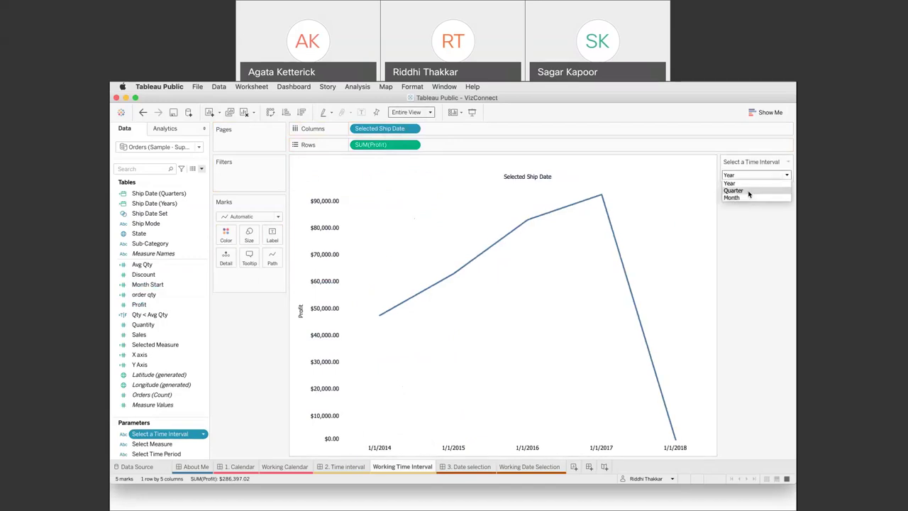
pyautogui.click(733, 190)
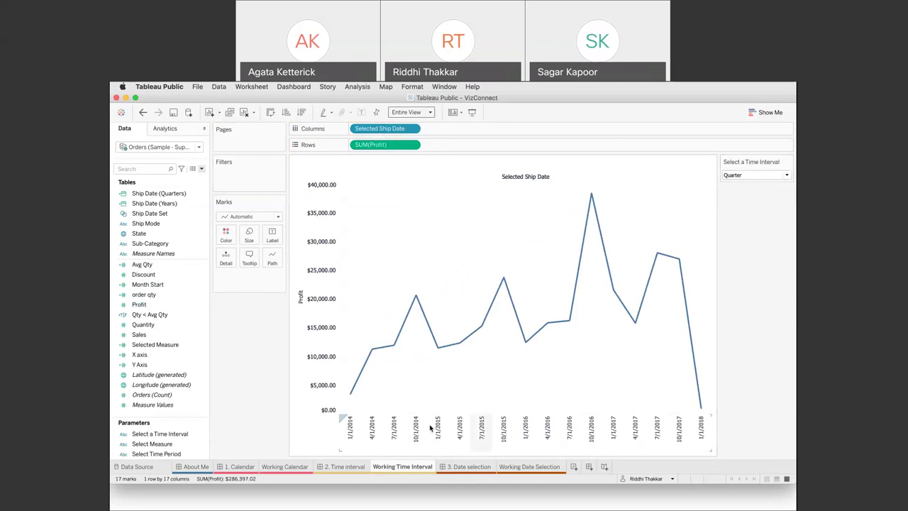
# Examine the date format options for the Selected Ship Date header, and close the formatting without changing anything.
pyautogui.rightClick(348, 435)
pyautogui.click(362, 398)
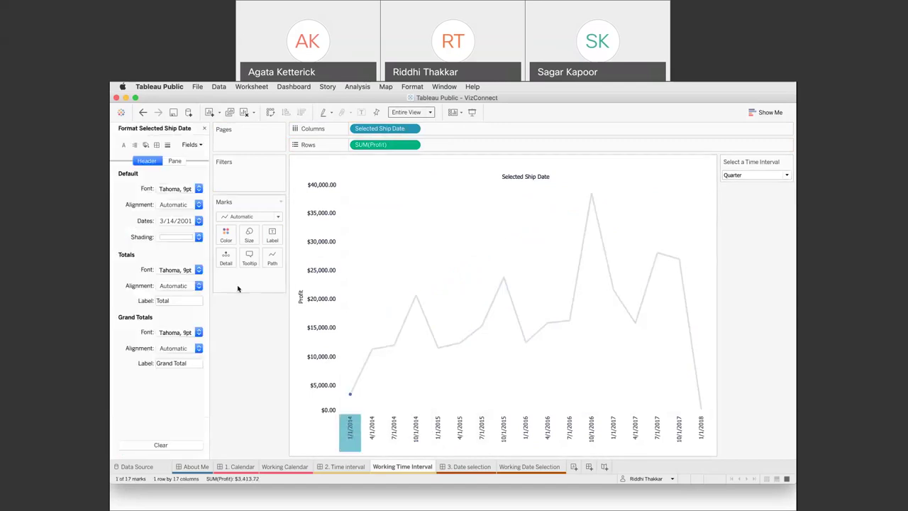
pyautogui.click(198, 220)
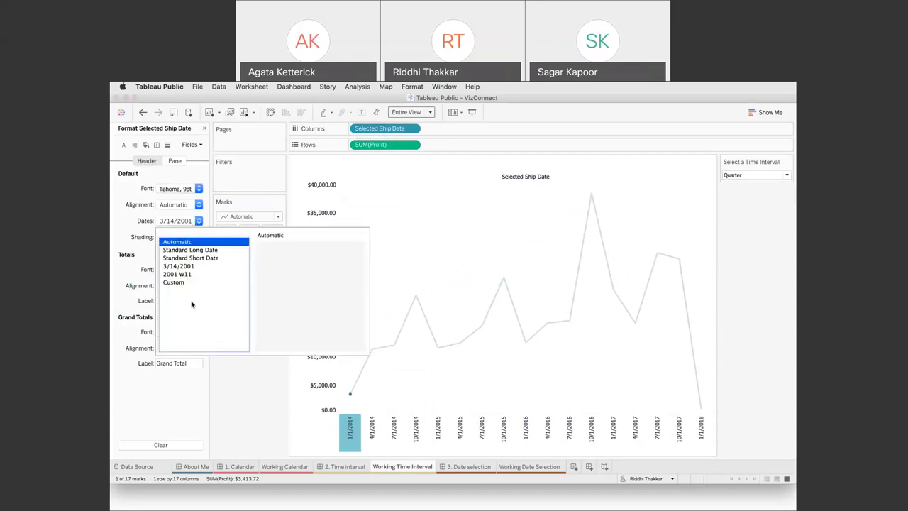
pyautogui.click(125, 259)
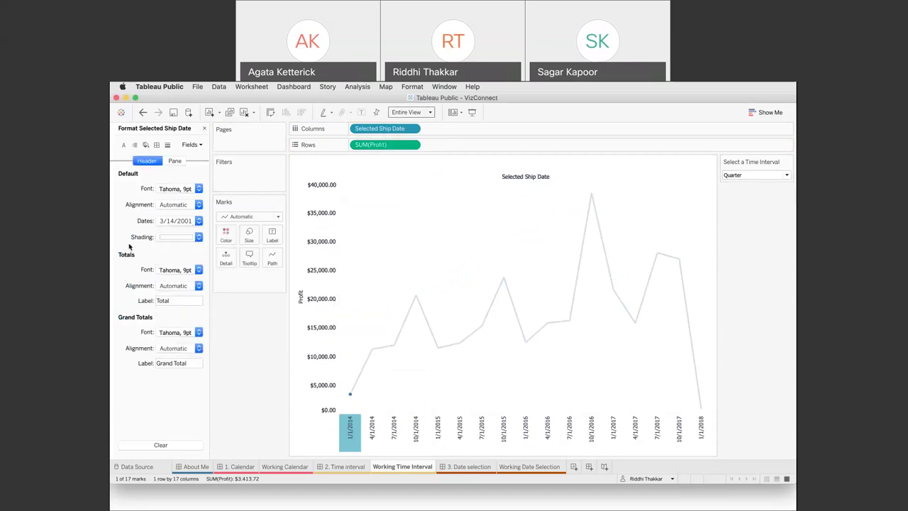
pyautogui.click(203, 128)
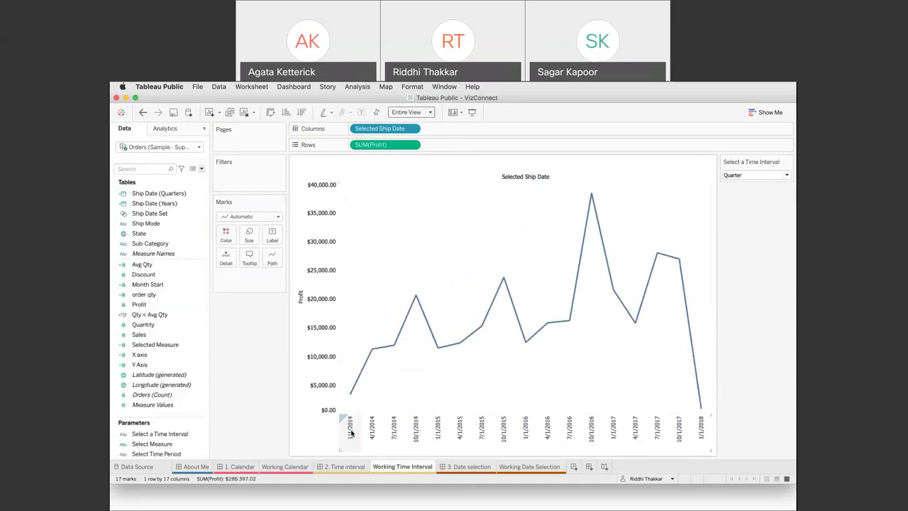
# Try the Select a Time Interval parameter by switching it to Year, Quarter and Month.
pyautogui.click(763, 176)
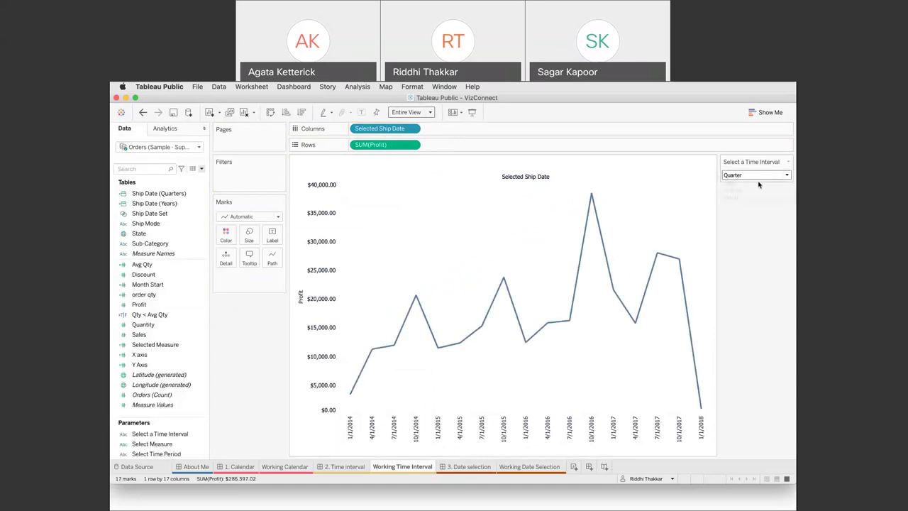
pyautogui.click(761, 186)
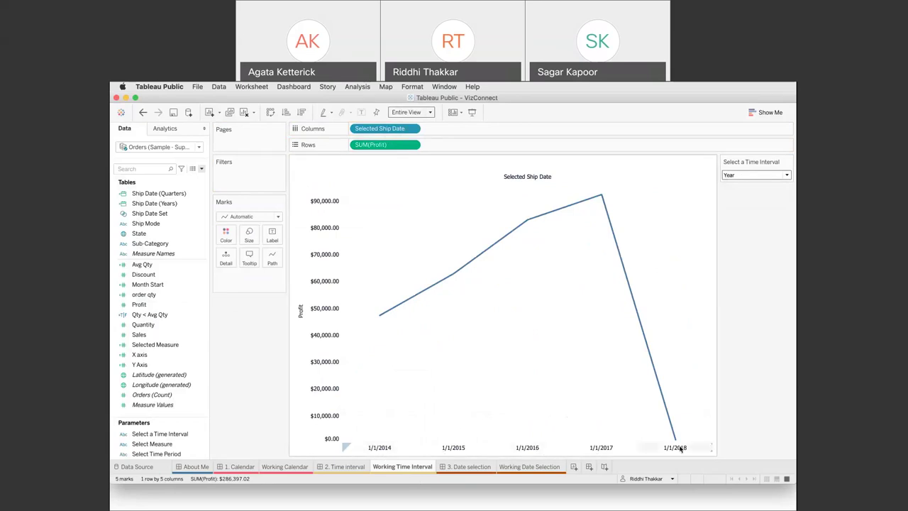
pyautogui.click(730, 178)
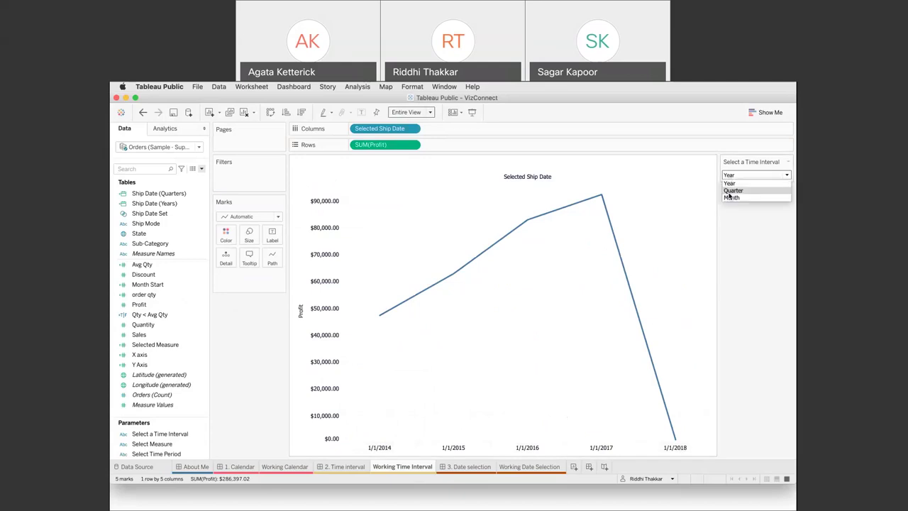
pyautogui.click(734, 189)
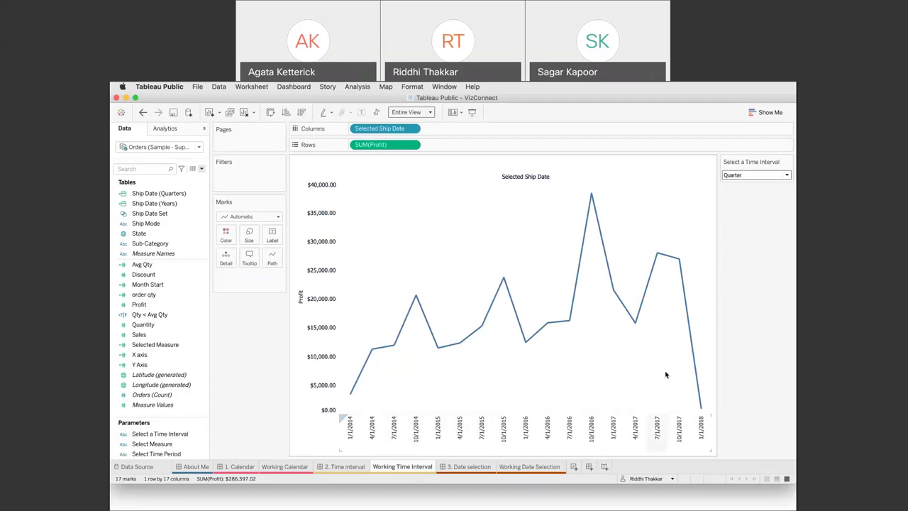
pyautogui.click(739, 178)
pyautogui.click(740, 198)
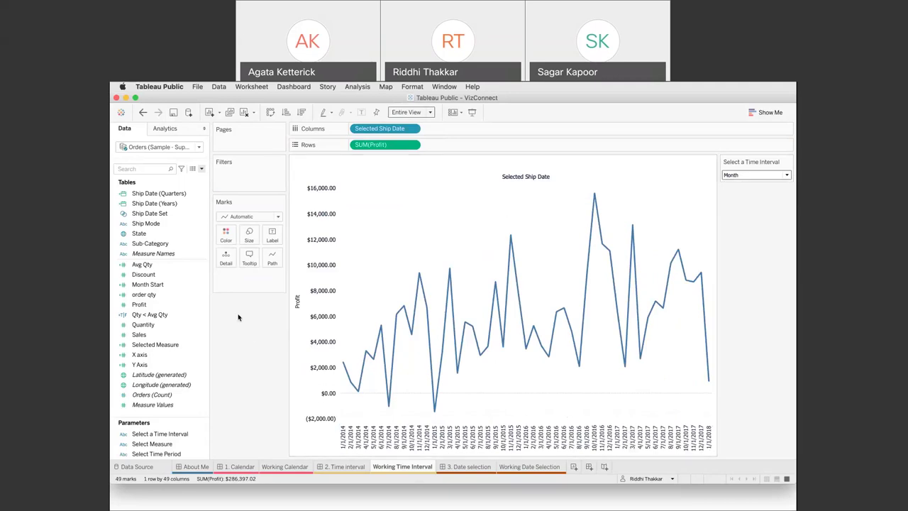
# Format the Profit axis numbers as Currency (Custom) with 0 decimal places and display units of Thousands (K).
pyautogui.click(224, 234)
pyautogui.click(387, 225)
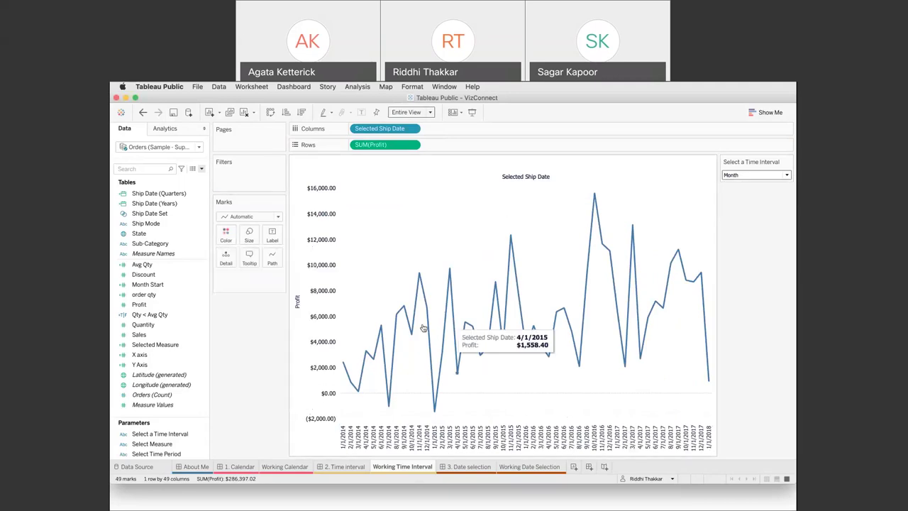
pyautogui.rightClick(334, 248)
pyautogui.click(355, 292)
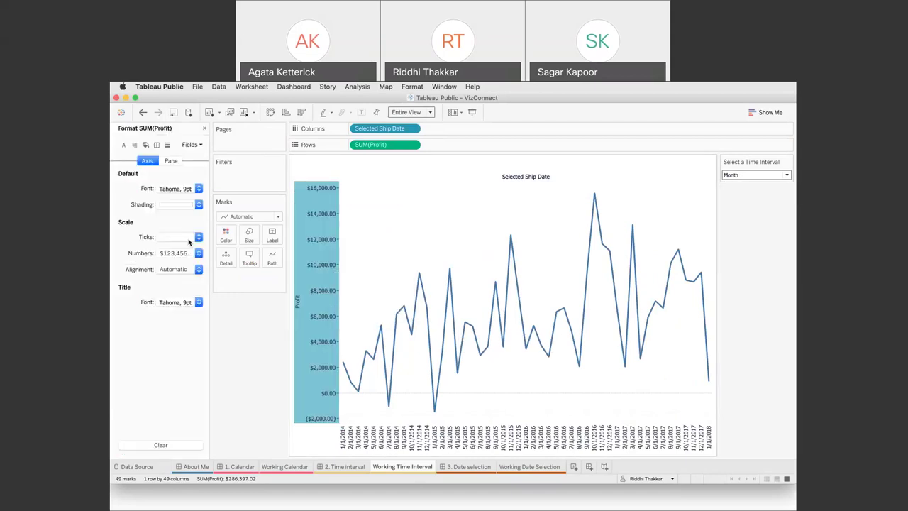
pyautogui.click(198, 254)
pyautogui.click(189, 306)
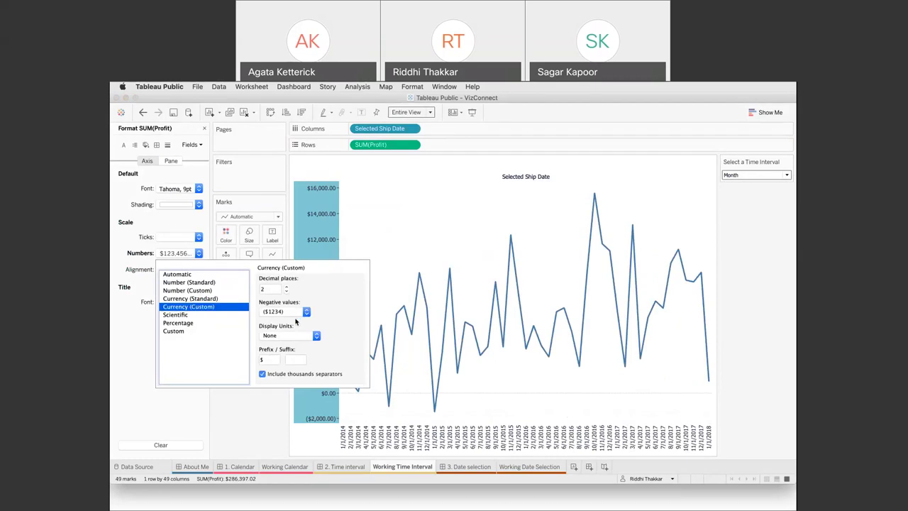
pyautogui.click(287, 291)
pyautogui.click(286, 291)
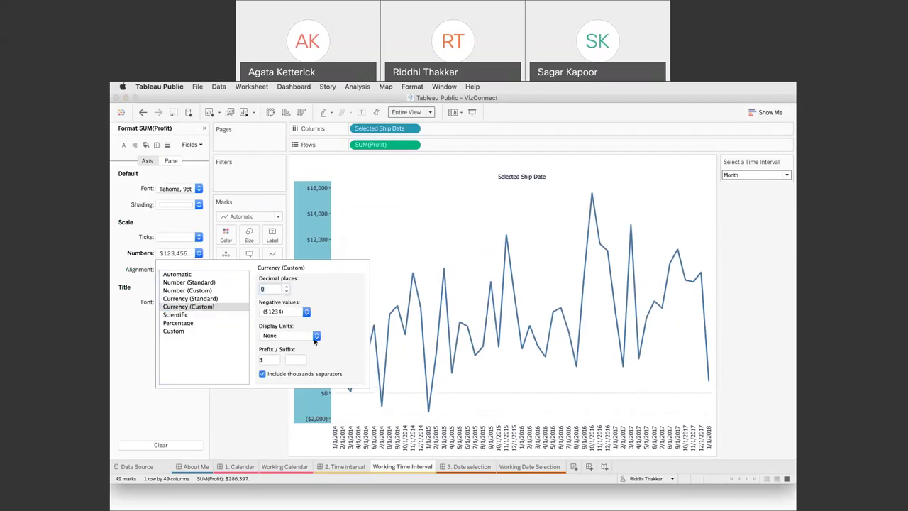
pyautogui.click(316, 337)
pyautogui.click(281, 344)
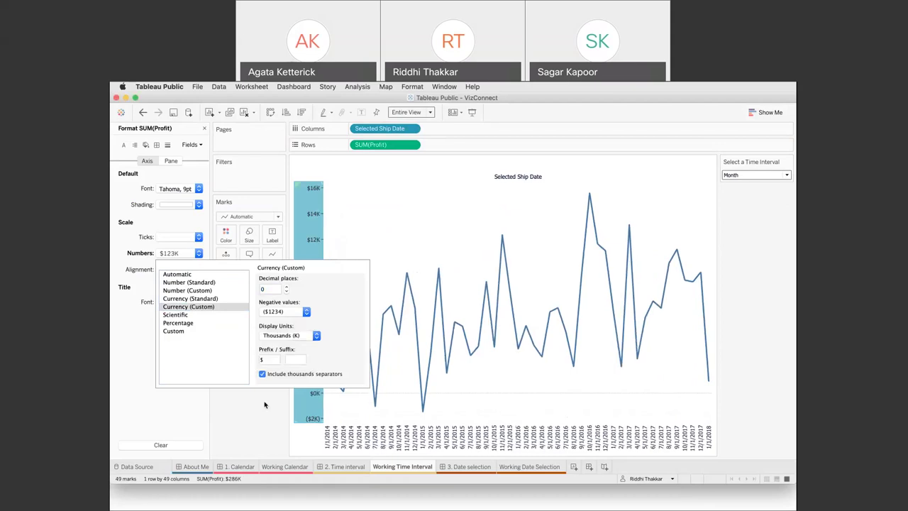
pyautogui.click(264, 405)
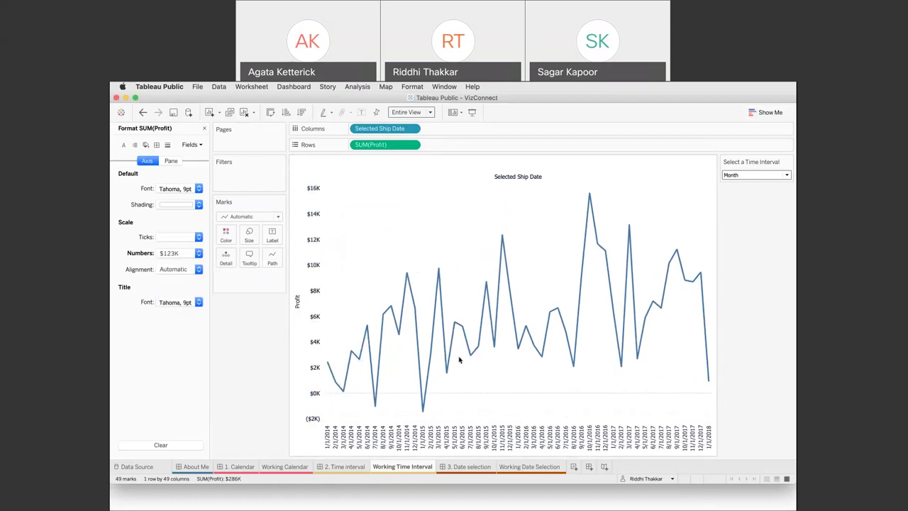
# Switch the time interval to Year and back to Quarter, and close the axis formatting.
pyautogui.click(737, 179)
pyautogui.click(735, 183)
pyautogui.click(737, 179)
pyautogui.click(730, 191)
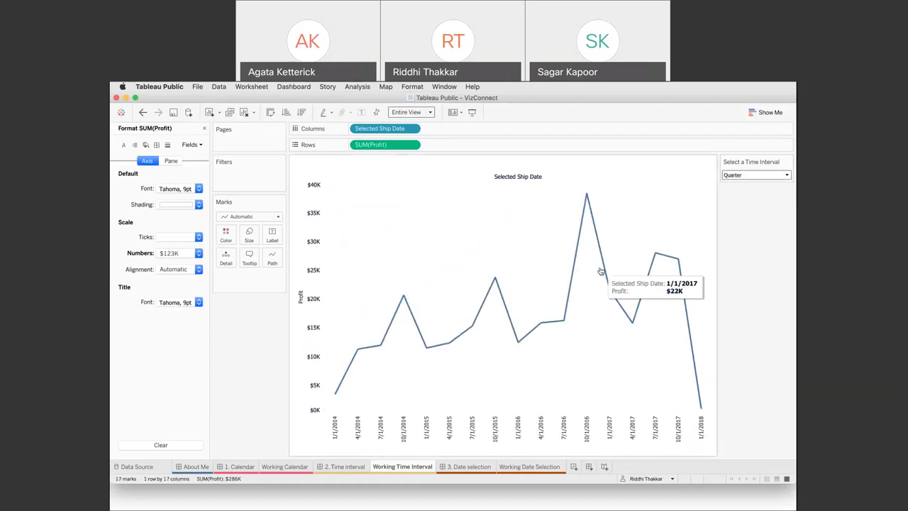
pyautogui.click(204, 130)
pyautogui.click(776, 175)
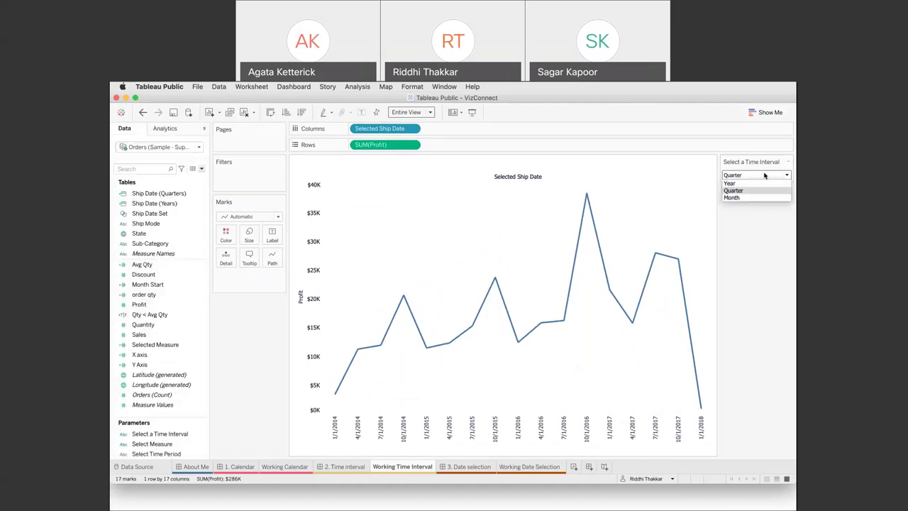
pyautogui.click(751, 225)
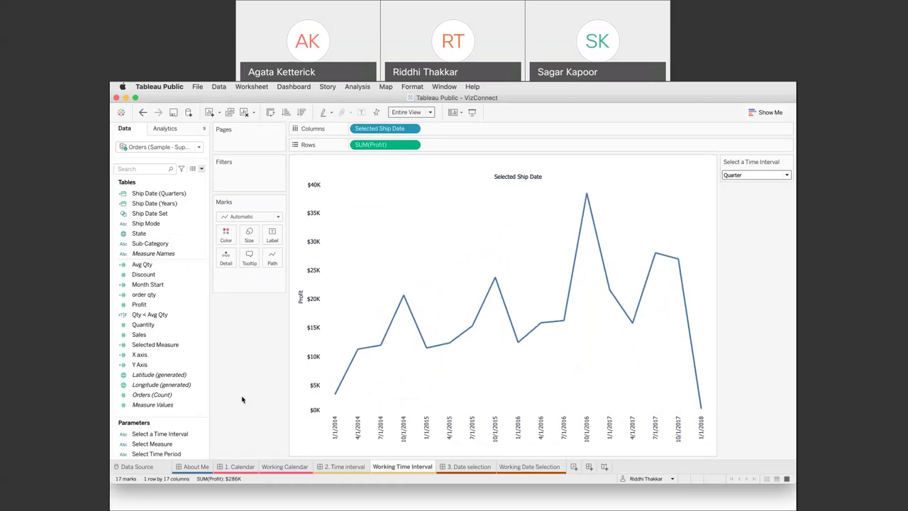
# Open the 3. Date selection dashboard, zoom into marks from about late October to mid-December 2016, and clear the selection.
pyautogui.click(461, 466)
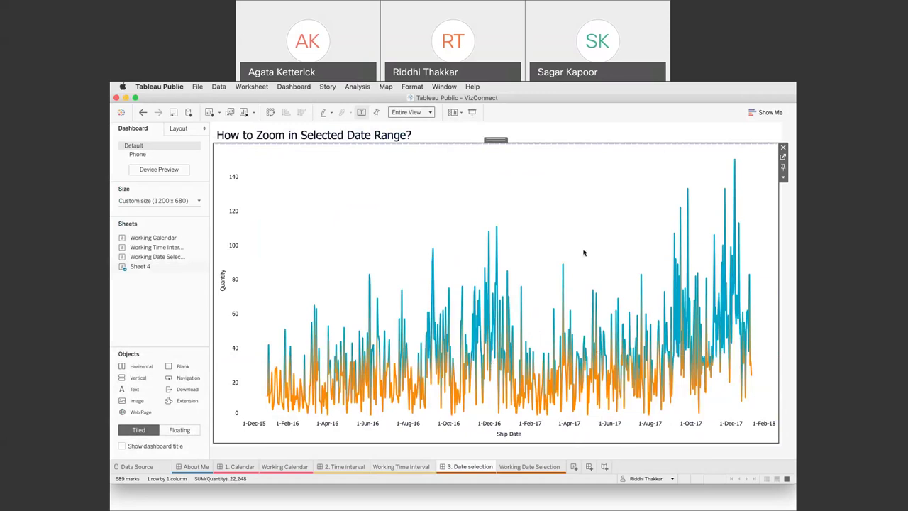
pyautogui.moveTo(464, 219); pyautogui.dragTo(500, 417)
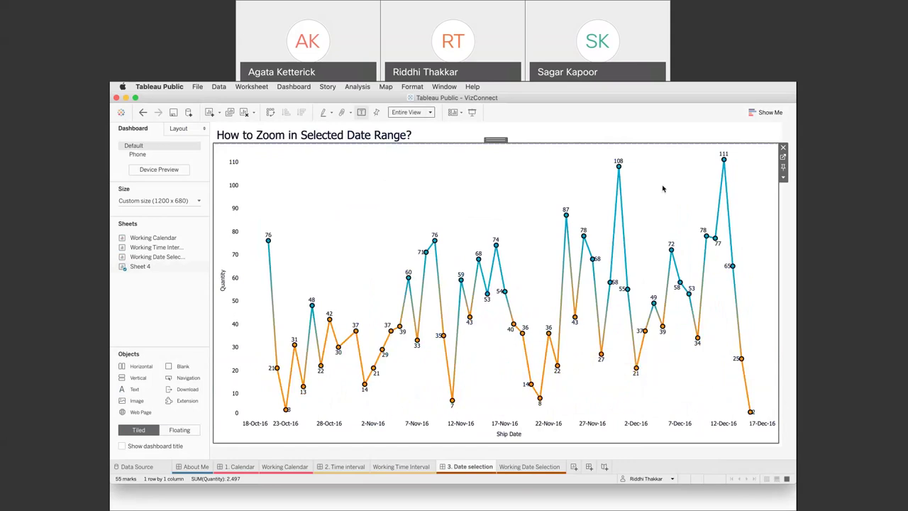
pyautogui.click(517, 199)
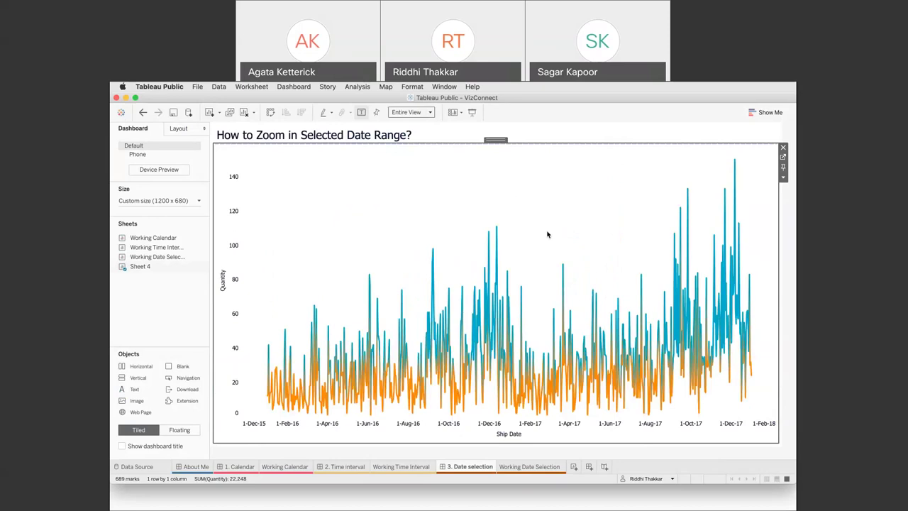
# On the Working Date Selection sheet, create a set from the Ship Date field that uses all values.
pyautogui.click(508, 467)
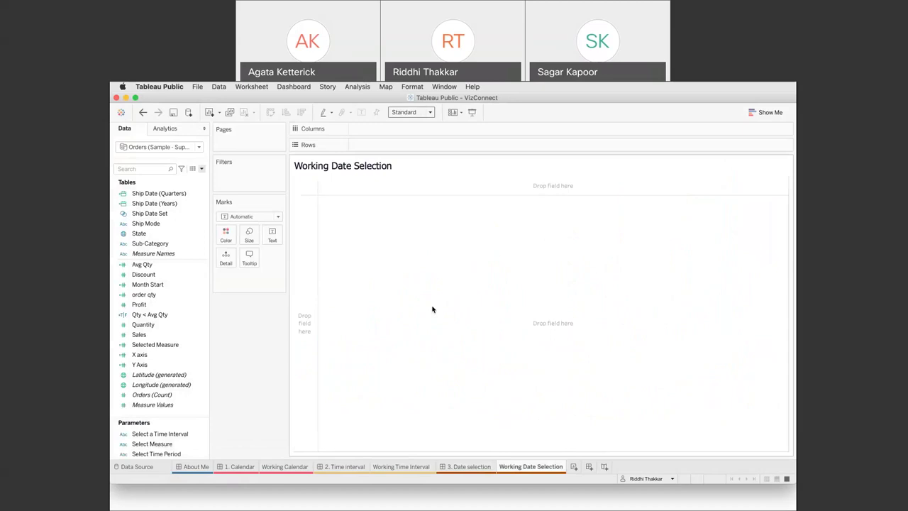
pyautogui.scroll(8, 178, 306)
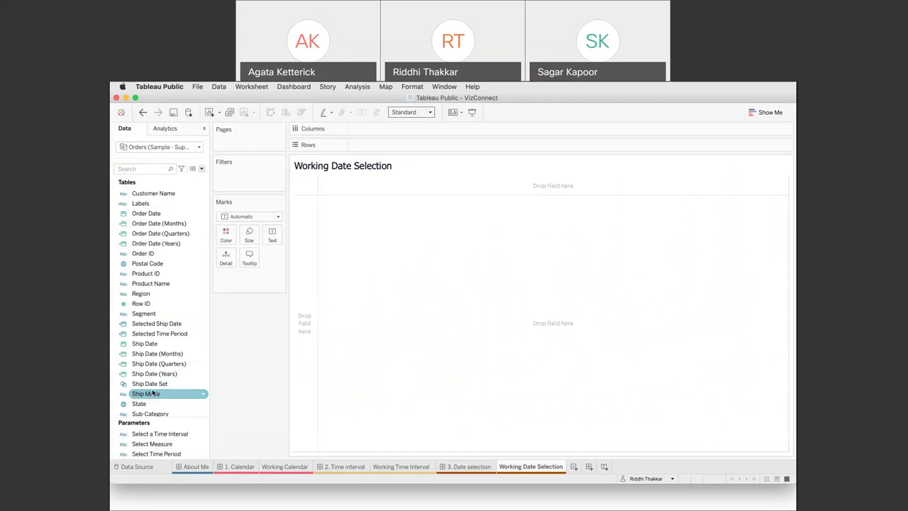
pyautogui.scroll(-2, 177, 355)
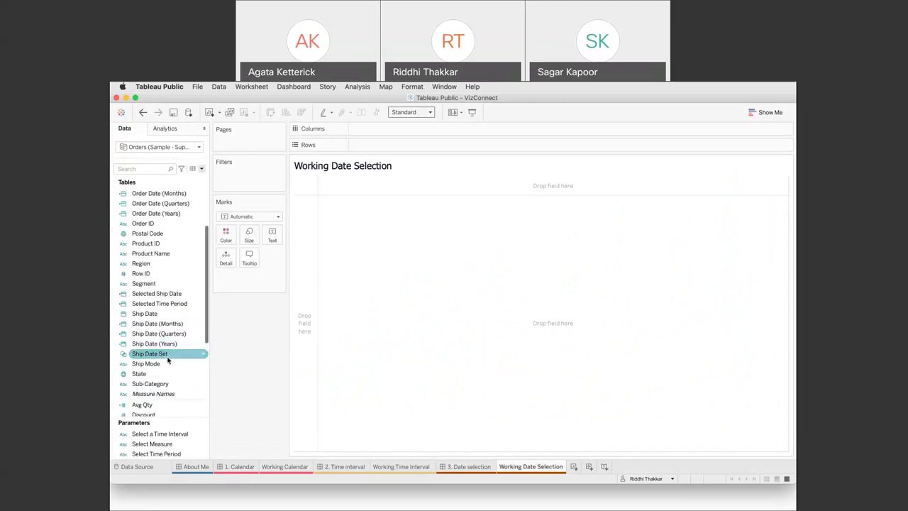
pyautogui.rightClick(153, 314)
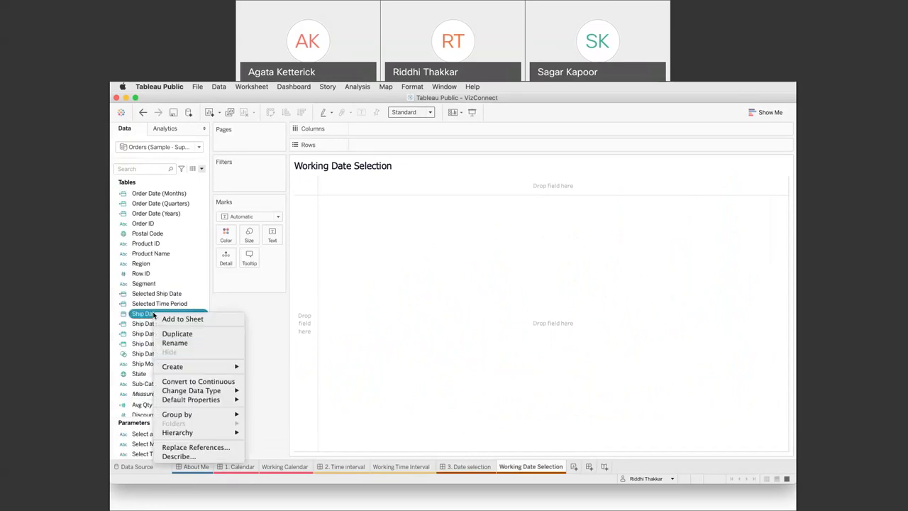
pyautogui.moveTo(199, 367)
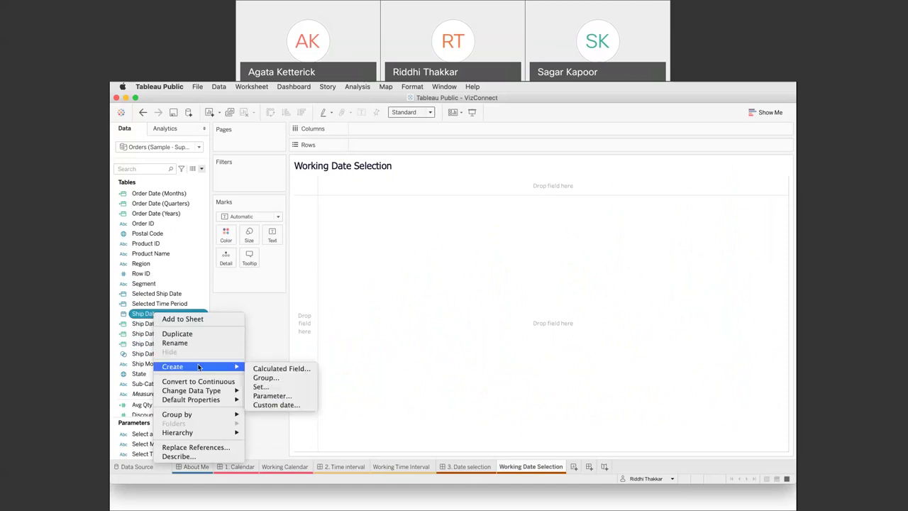
pyautogui.click(268, 387)
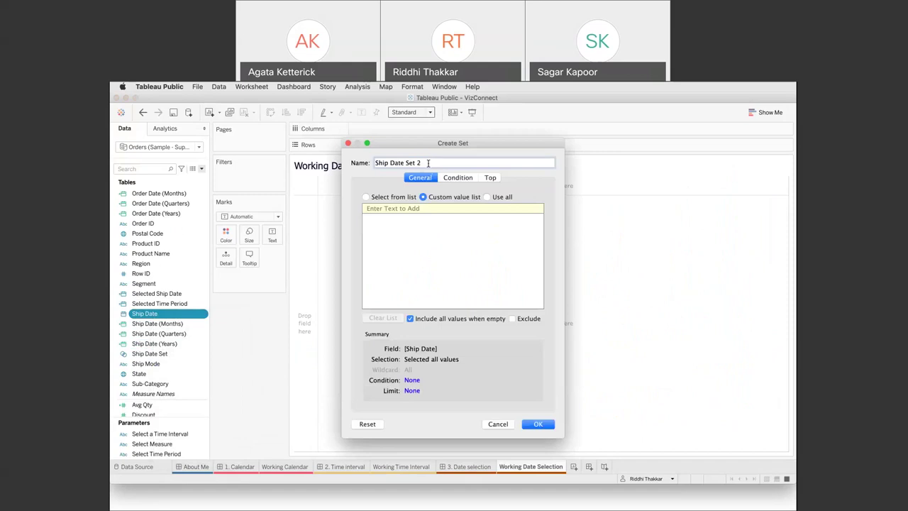
pyautogui.click(487, 197)
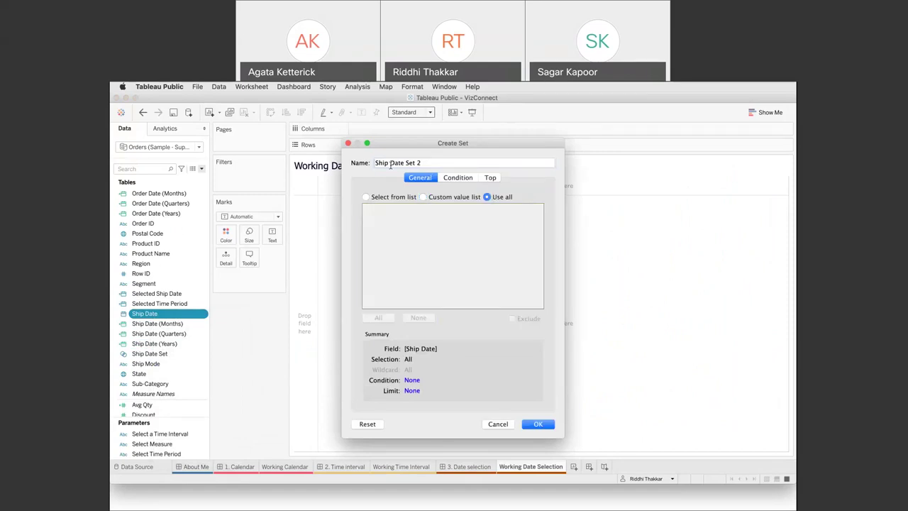
pyautogui.click(537, 424)
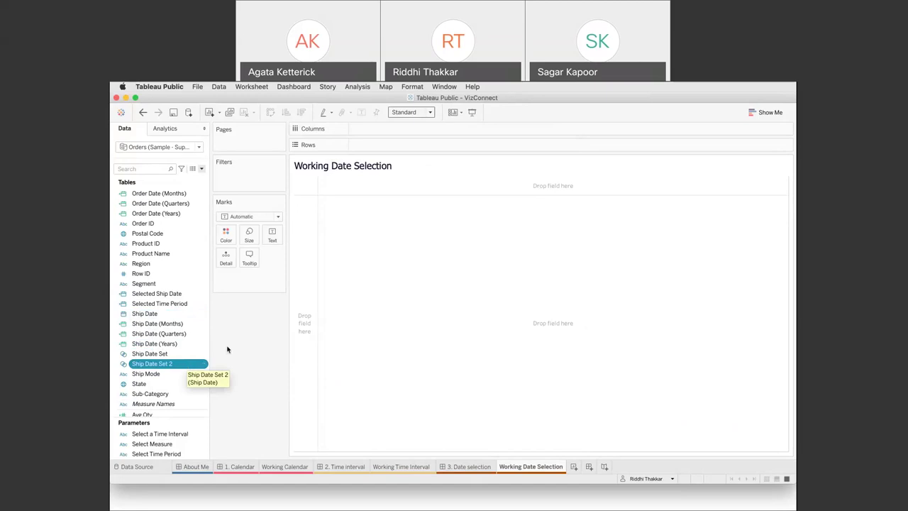
# Place Ship Date on Columns and change it from years to a continuous exact date.
pyautogui.click(146, 314)
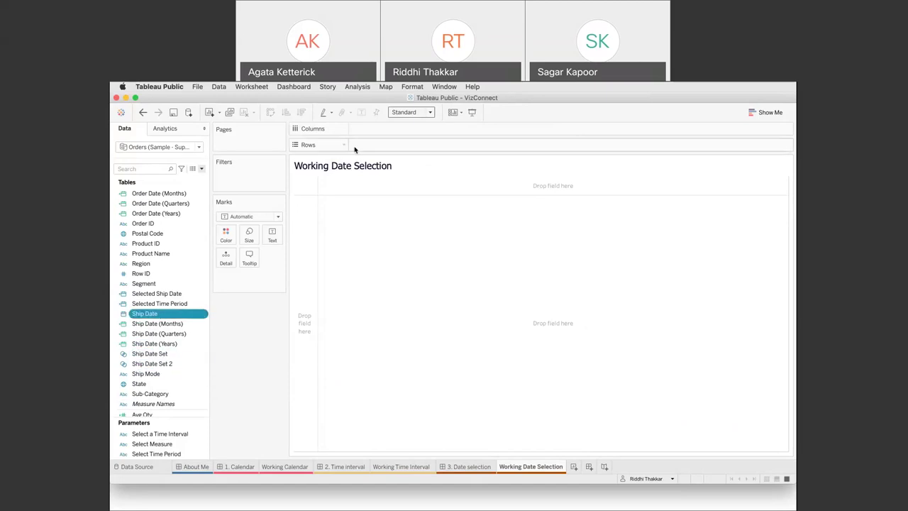
pyautogui.doubleClick(164, 313)
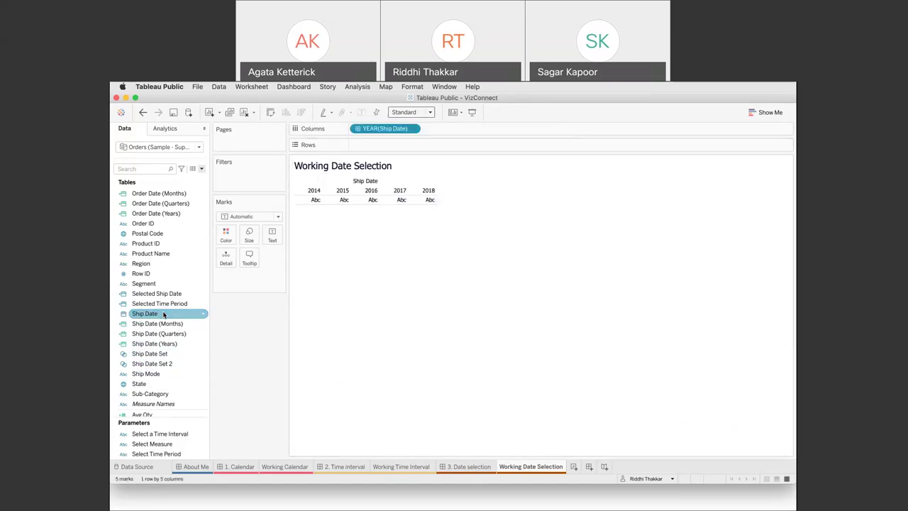
pyautogui.click(413, 129)
pyautogui.click(397, 372)
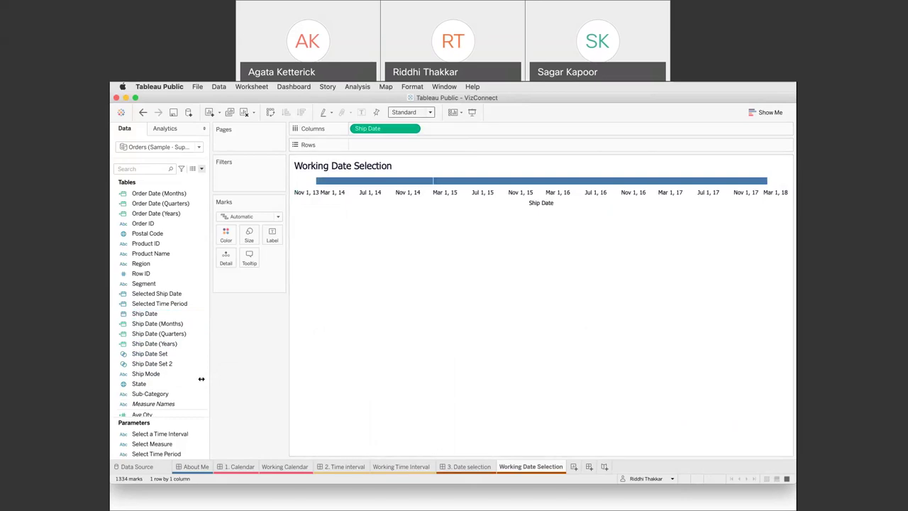
# Place the Quantity measure on Rows to plot it against Ship Date.
pyautogui.click(183, 344)
pyautogui.scroll(-5, 185, 347)
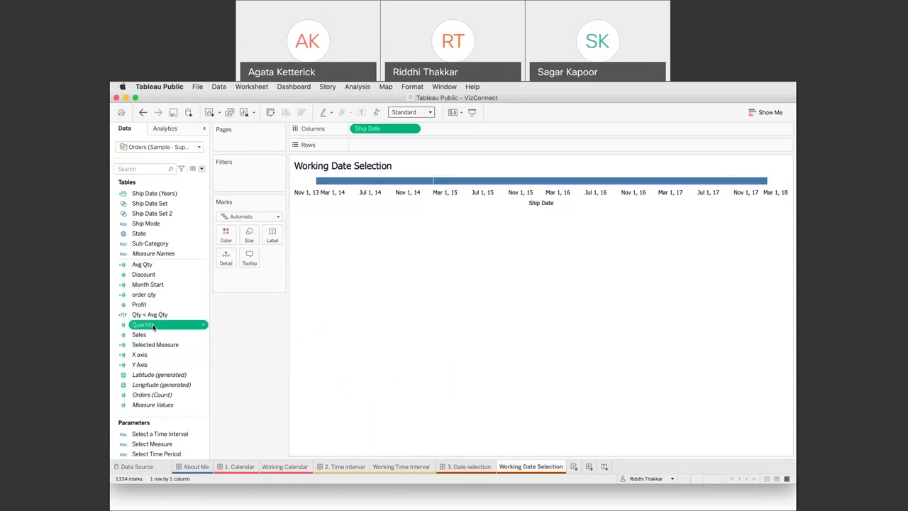
pyautogui.moveTo(152, 327); pyautogui.dragTo(379, 153)
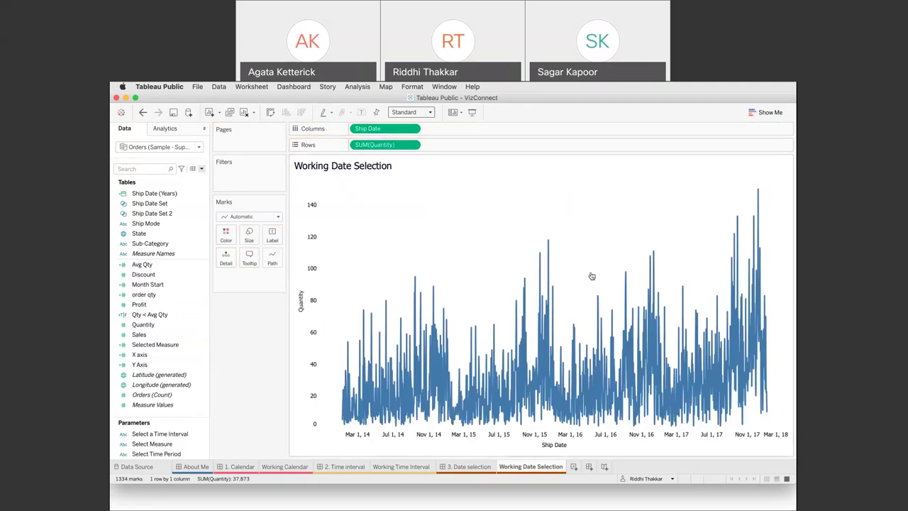
# Select a range of marks from late 2015 to early 2016 in the Quantity chart, and clear the selection.
pyautogui.moveTo(459, 249); pyautogui.dragTo(562, 404)
pyautogui.moveTo(517, 233); pyautogui.dragTo(587, 407)
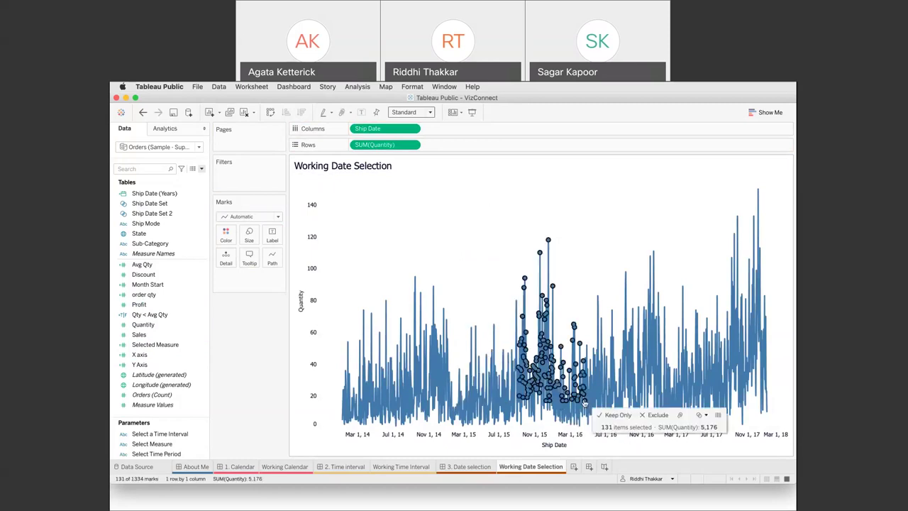
pyautogui.click(556, 208)
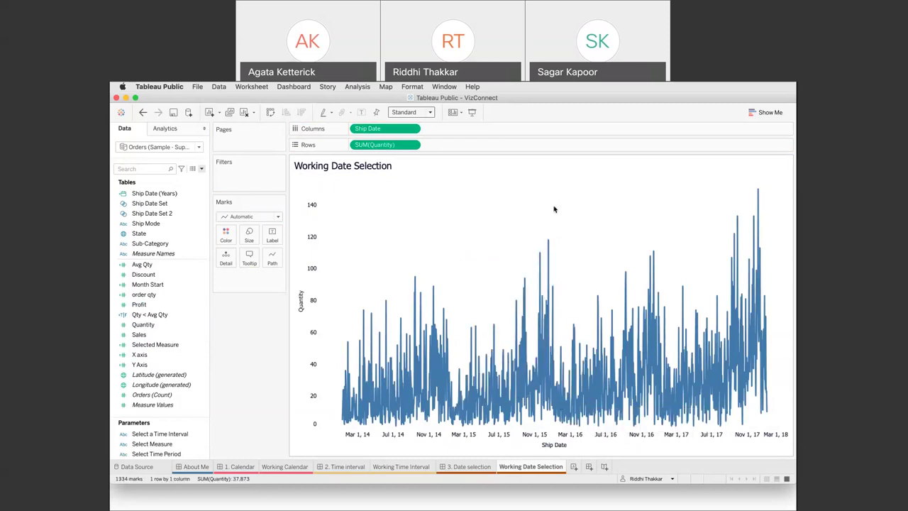
pyautogui.click(181, 336)
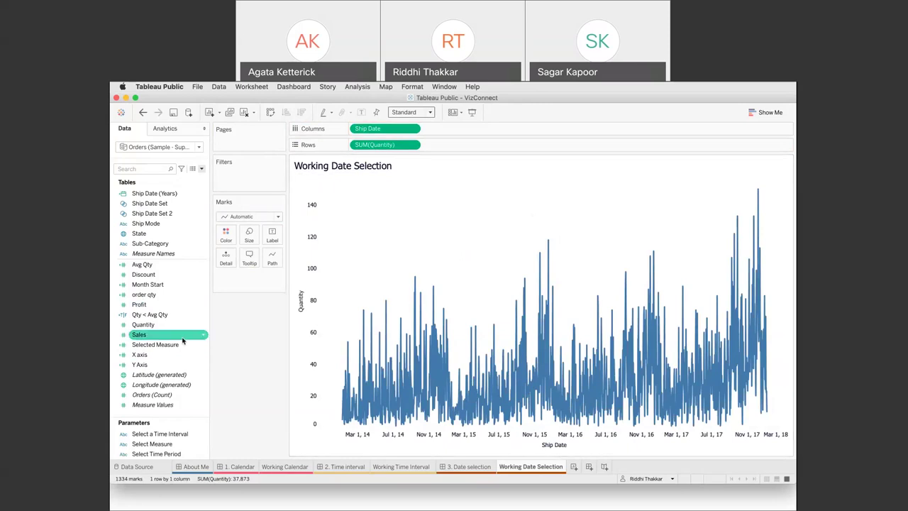
pyautogui.press('Up')
pyautogui.press('Up')
pyautogui.press('Up')
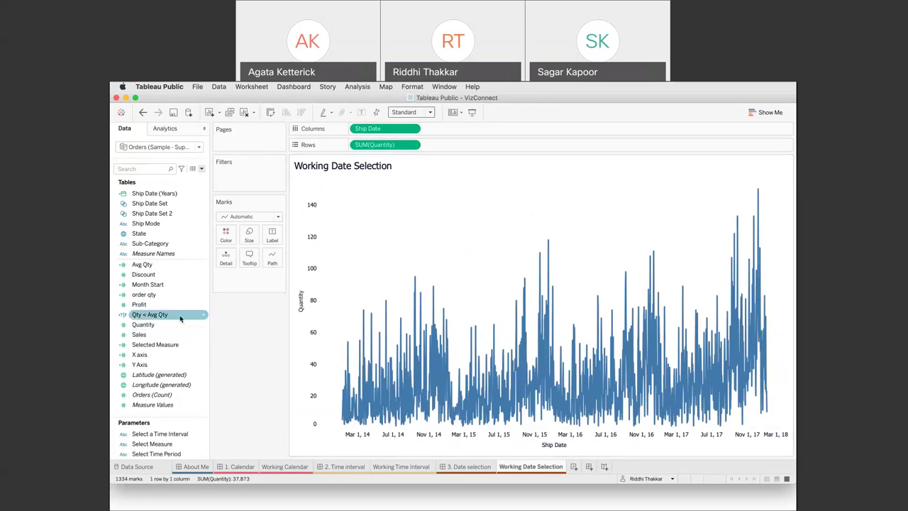
pyautogui.click(162, 339)
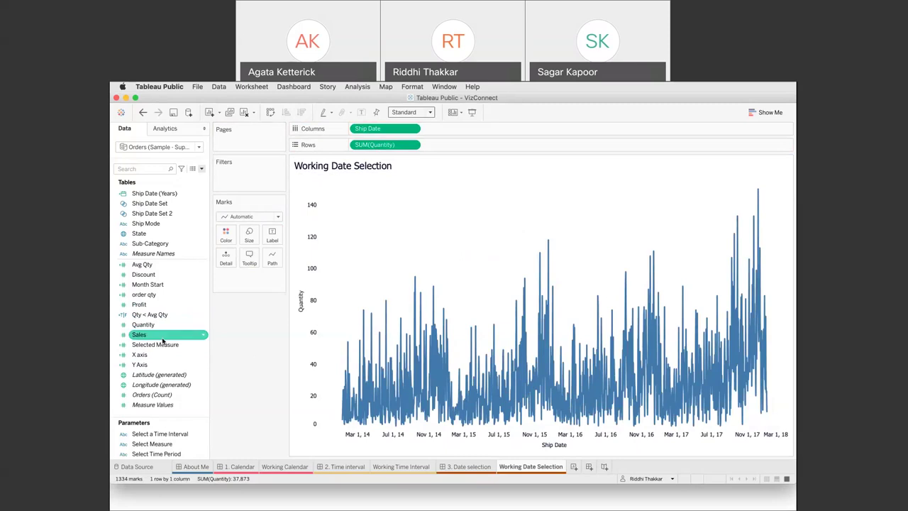
# Filter the Working Date Selection sheet by Ship Date Set 2.
pyautogui.scroll(3, 162, 341)
pyautogui.click(161, 346)
pyautogui.scroll(5, 161, 347)
pyautogui.click(163, 376)
pyautogui.moveTo(163, 377); pyautogui.dragTo(252, 179)
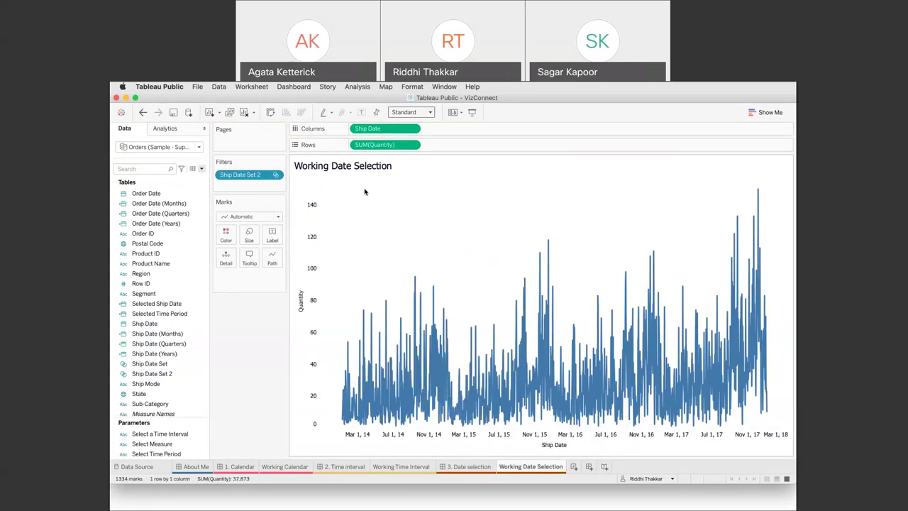
# Add a worksheet action that changes set values, with Working Date Selection as its source sheet.
pyautogui.click(252, 86)
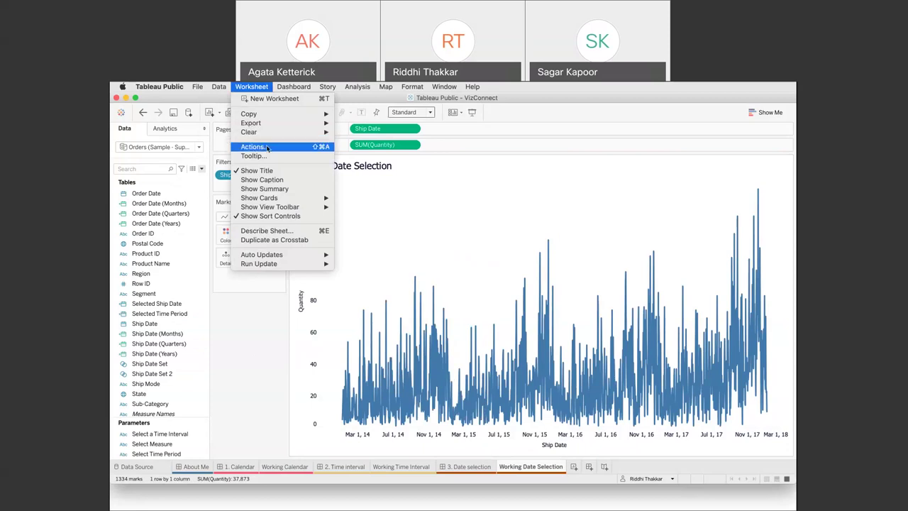
pyautogui.click(267, 148)
pyautogui.click(366, 310)
pyautogui.click(404, 356)
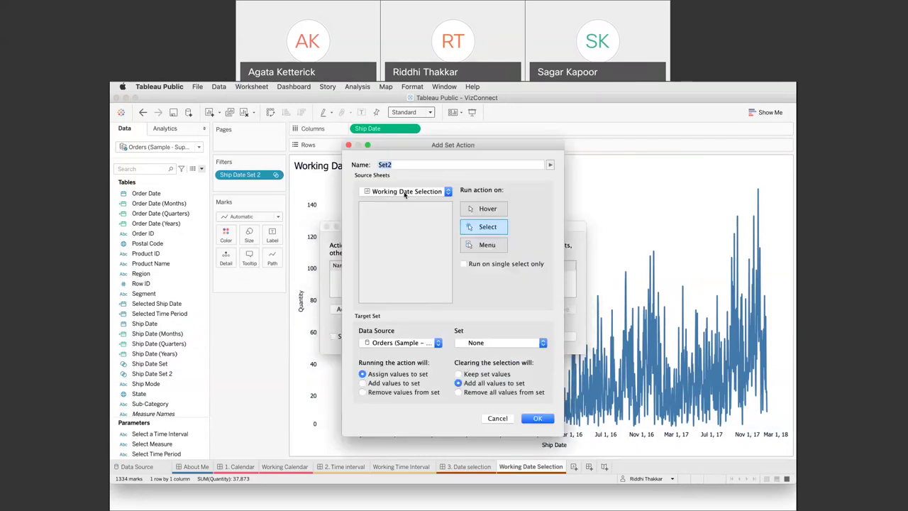
pyautogui.click(405, 192)
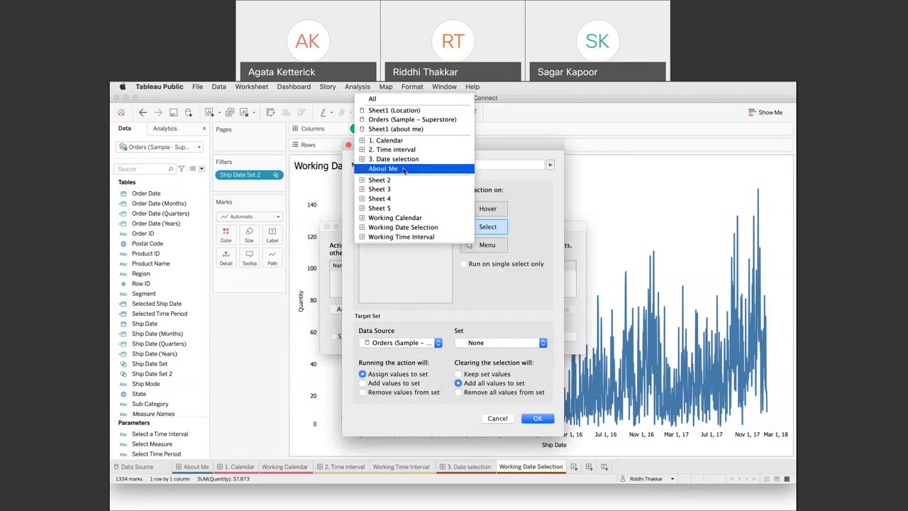
pyautogui.click(403, 227)
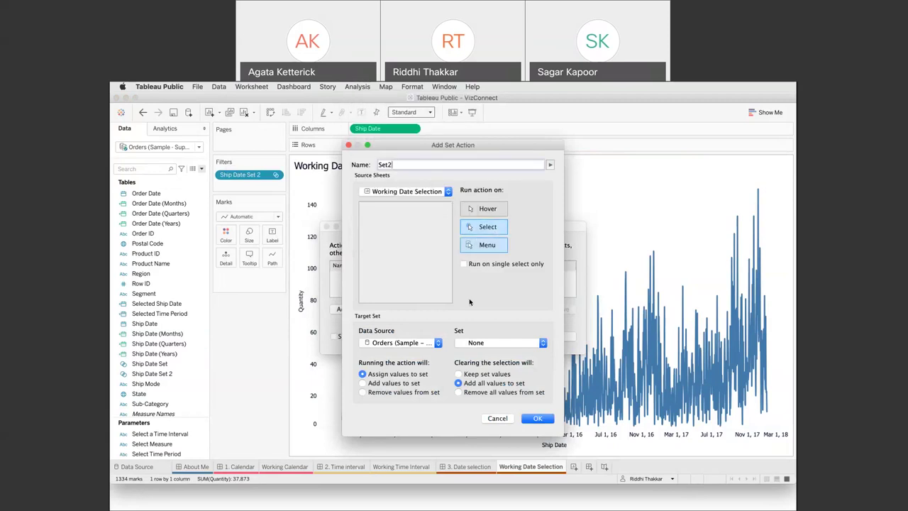
# Target Ship Date Set 2 with the action, assigning values on select and adding all values when cleared, and save it.
pyautogui.click(484, 344)
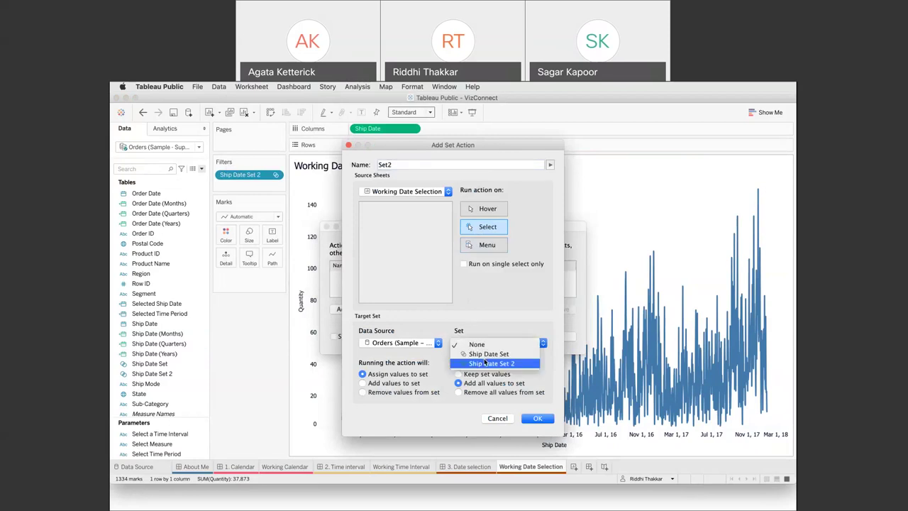
pyautogui.click(485, 362)
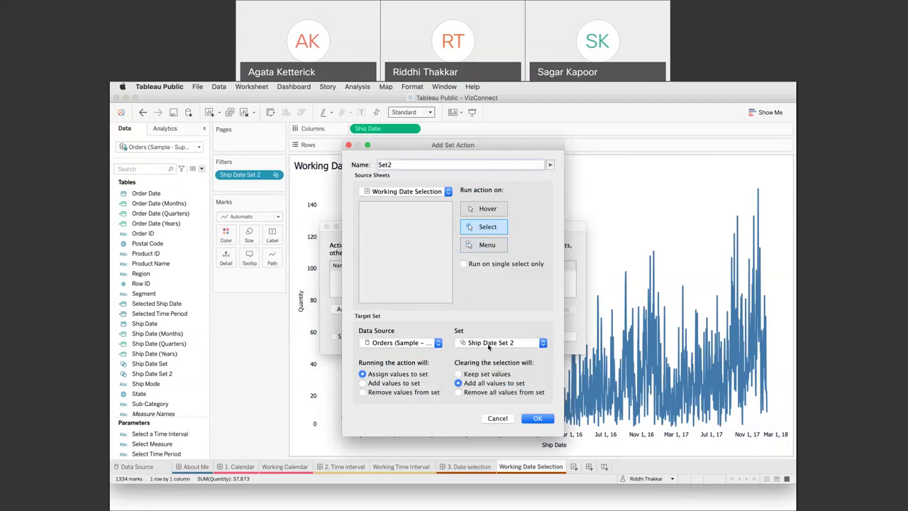
pyautogui.click(488, 344)
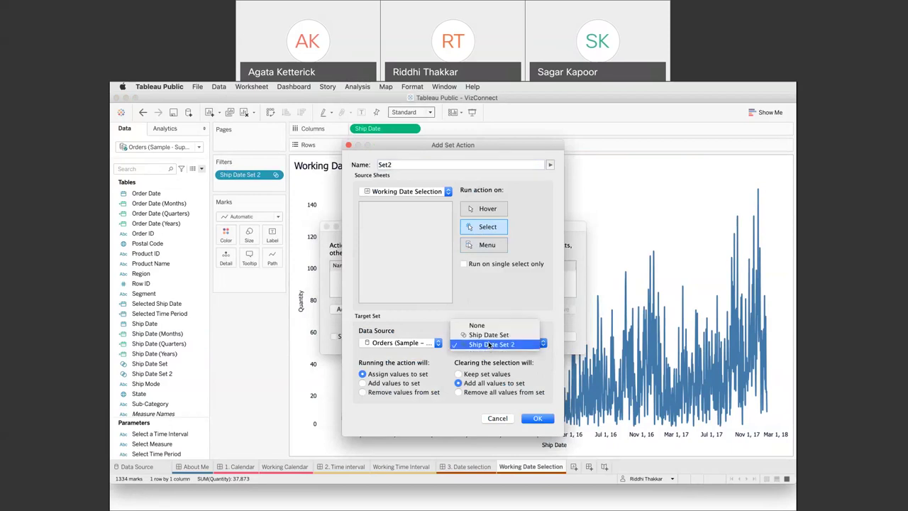
pyautogui.click(489, 348)
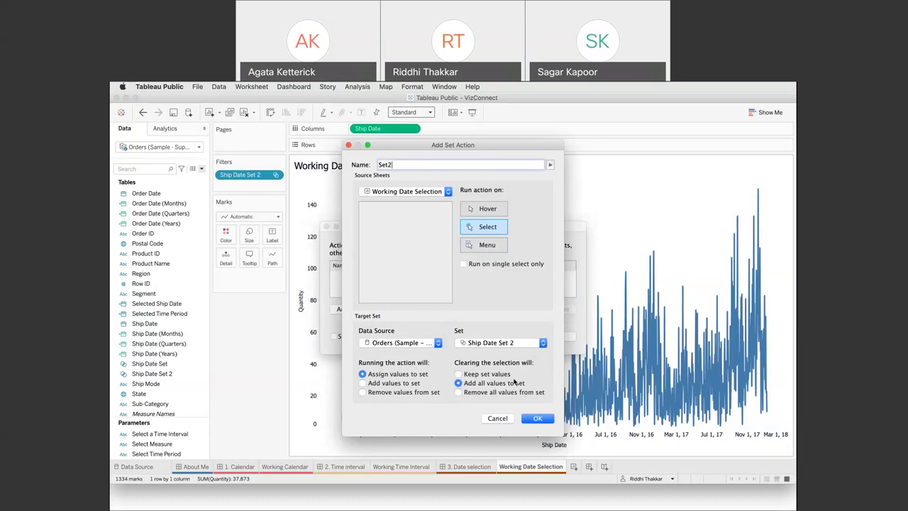
pyautogui.click(540, 420)
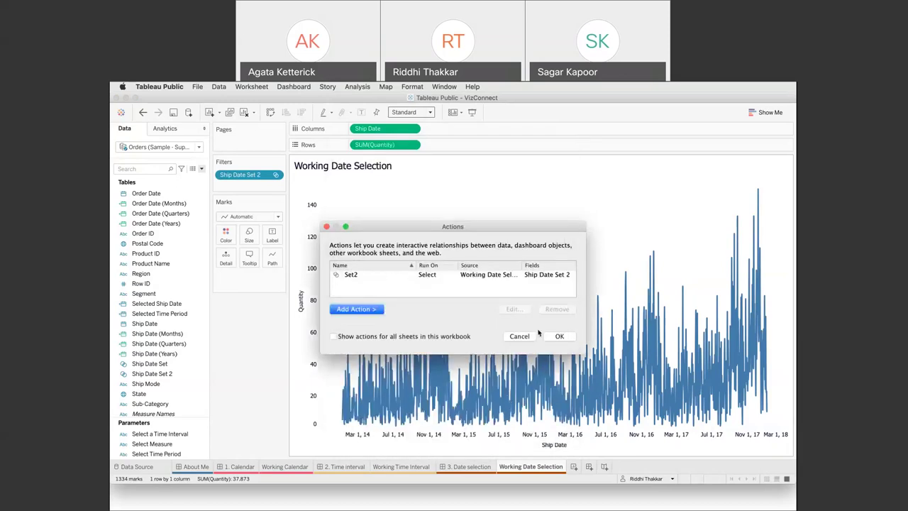
pyautogui.click(557, 337)
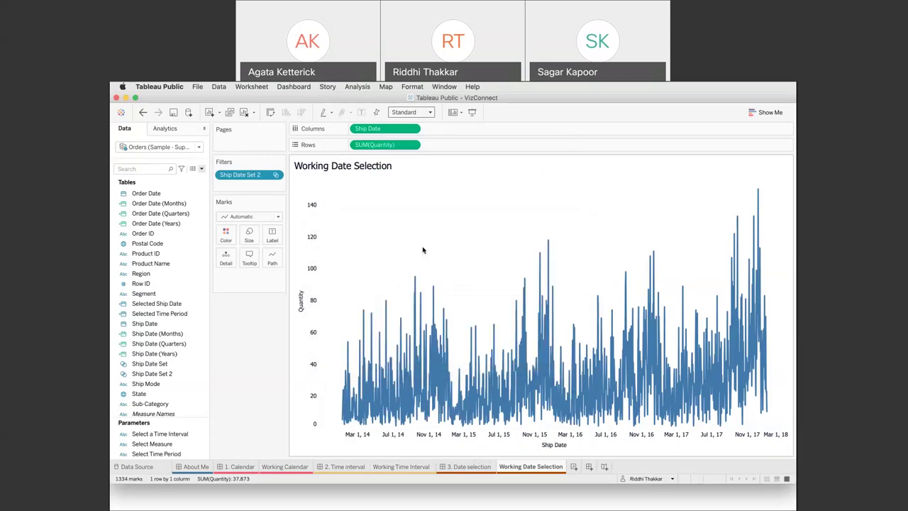
# Keep the Ship Date Set 2 filter on Show Members in Set, and test the action by selecting mid-2014 to spring 2015 marks and clearing them.
pyautogui.click(276, 175)
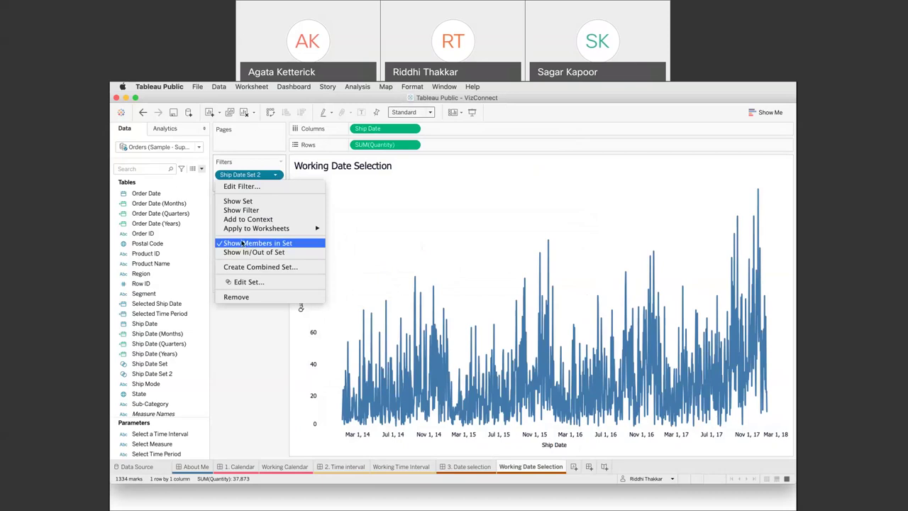
pyautogui.click(281, 243)
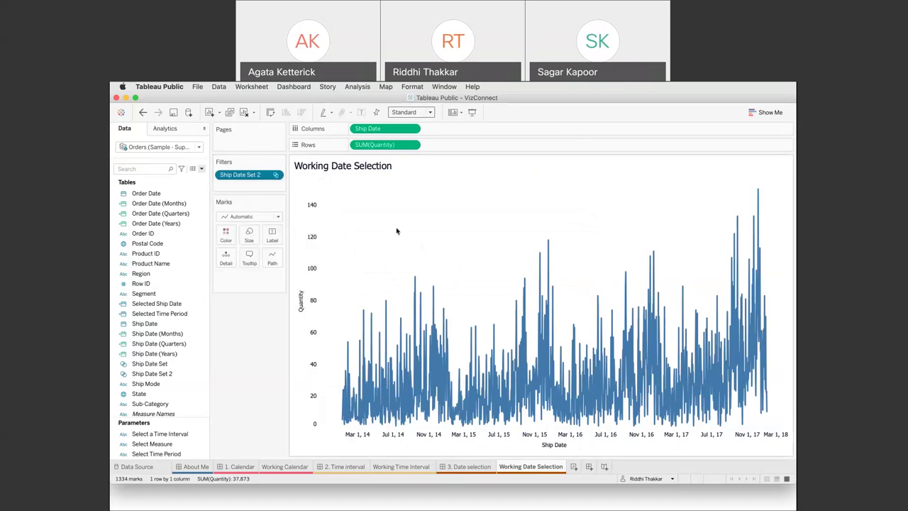
pyautogui.moveTo(383, 228); pyautogui.dragTo(488, 414)
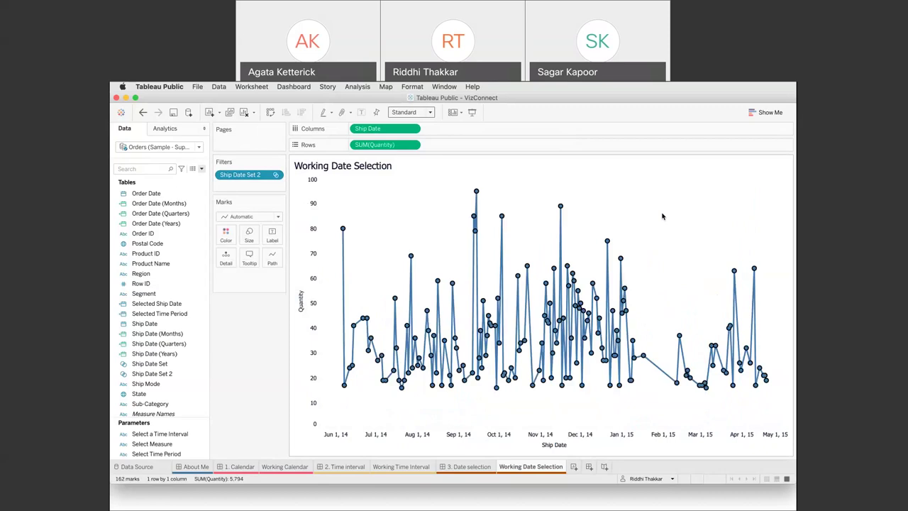
pyautogui.click(662, 216)
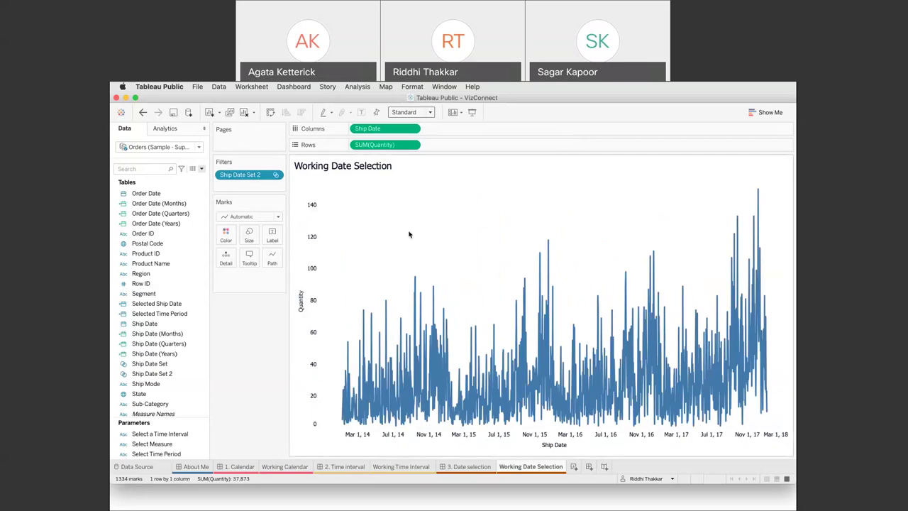
# Select a narrower range of marks from about July to November 2014, and return to the full date range.
pyautogui.moveTo(399, 233); pyautogui.dragTo(434, 419)
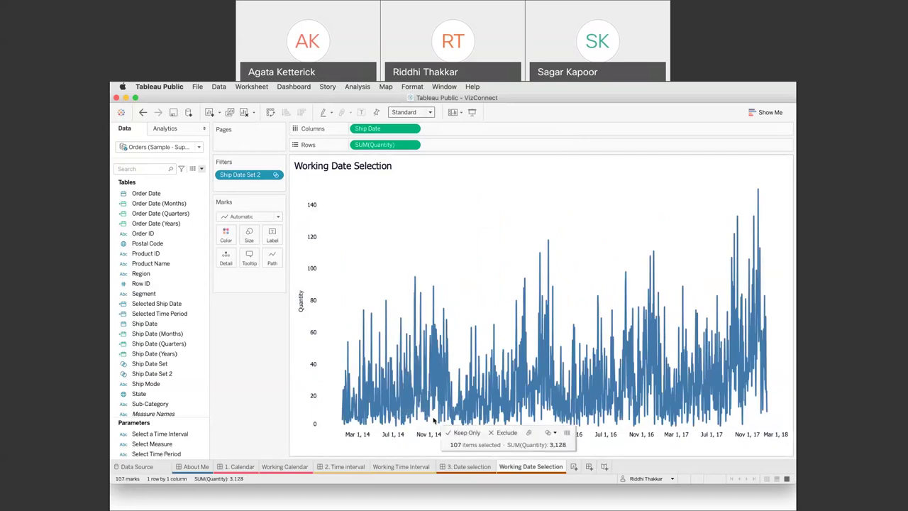
pyautogui.click(464, 433)
pyautogui.hotkey('ctrl', 'z')
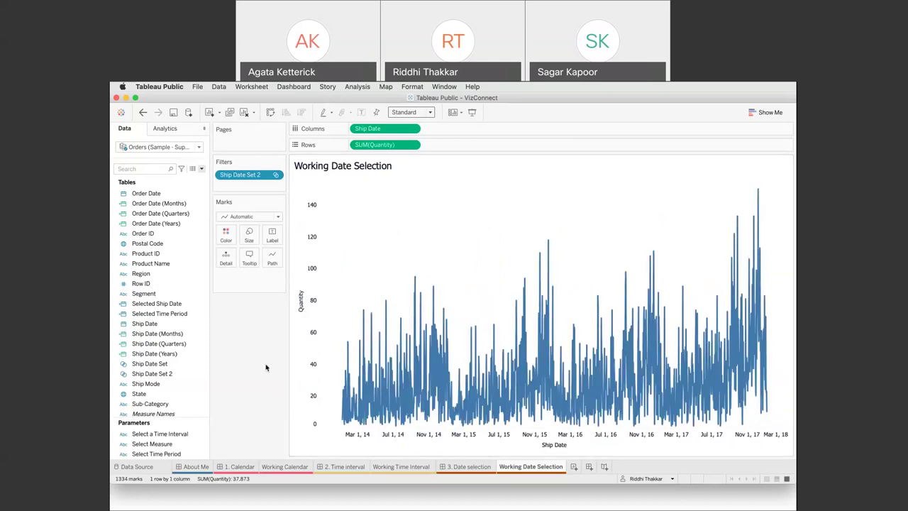
# Review the formula of the Avg Qty calculated field and close its editor.
pyautogui.scroll(-2, 178, 336)
pyautogui.scroll(-5, 177, 334)
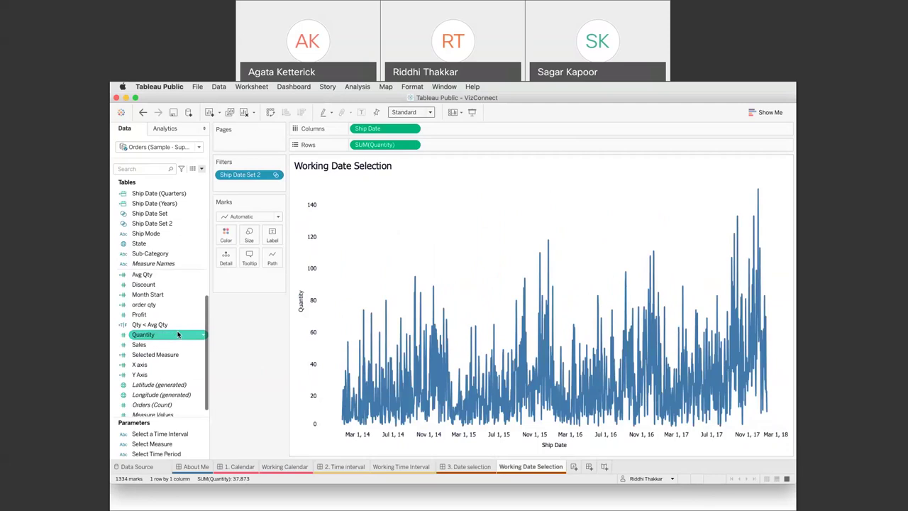
pyautogui.rightClick(161, 279)
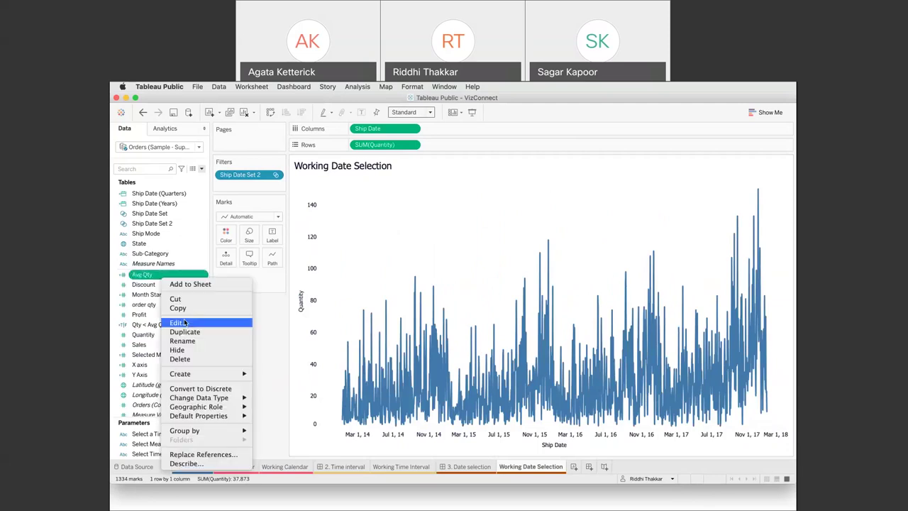
pyautogui.click(183, 324)
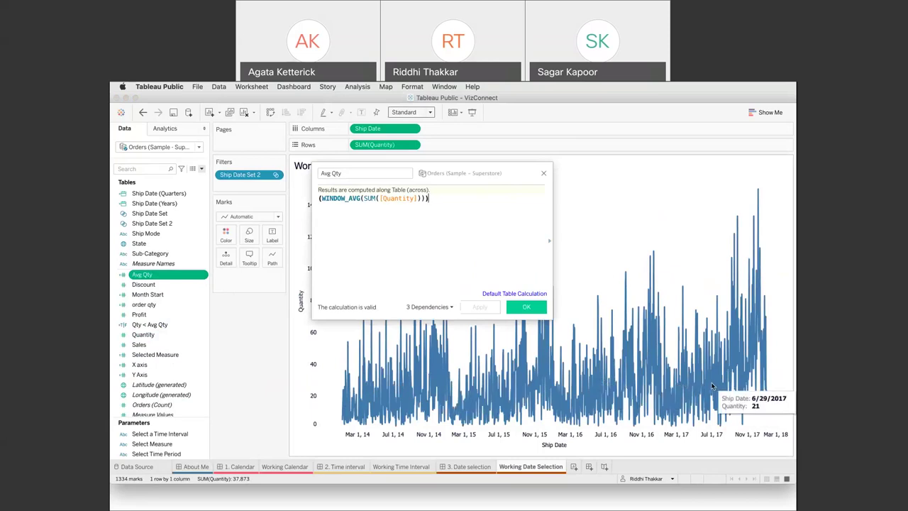
pyautogui.click(517, 312)
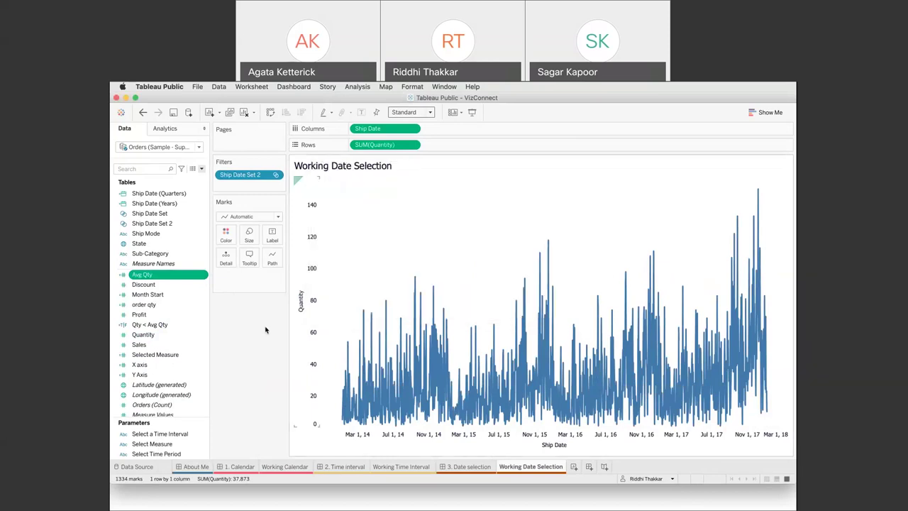
# Review the formula of the Qty < Avg Qty calculated field and close its editor.
pyautogui.rightClick(171, 329)
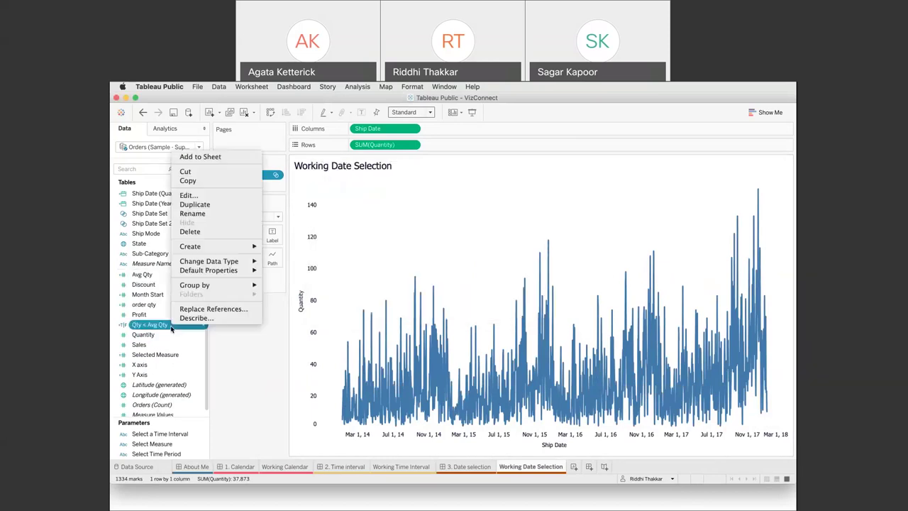
pyautogui.click(186, 195)
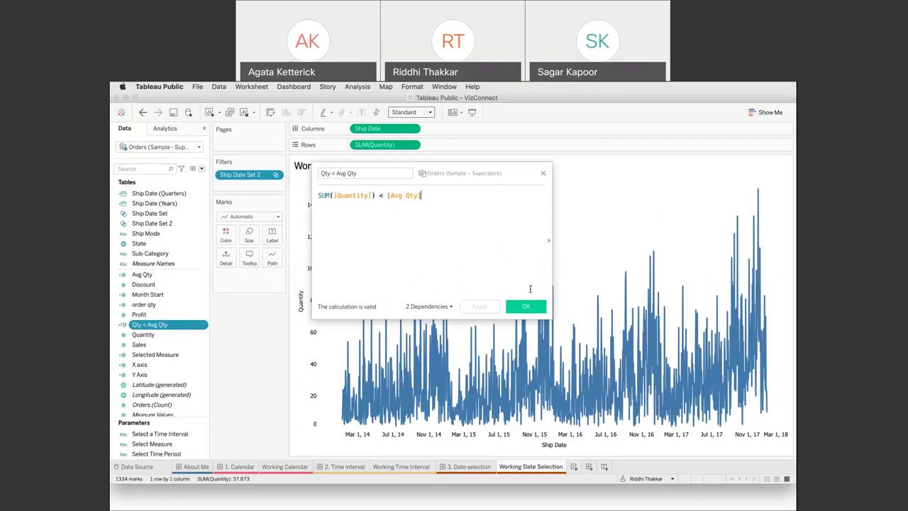
pyautogui.click(526, 307)
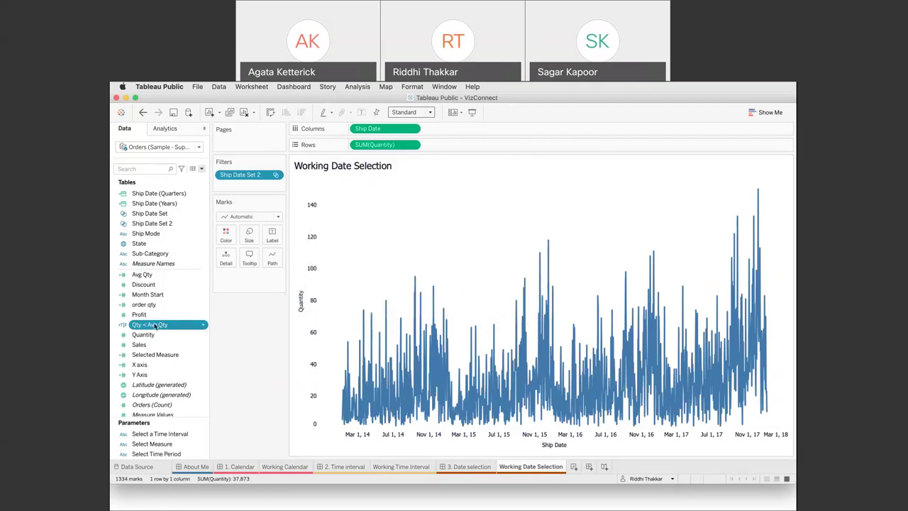
# Color the quantity line by the Qty < Avg Qty field, and place its color legend below the Marks card.
pyautogui.moveTo(155, 325); pyautogui.dragTo(222, 236)
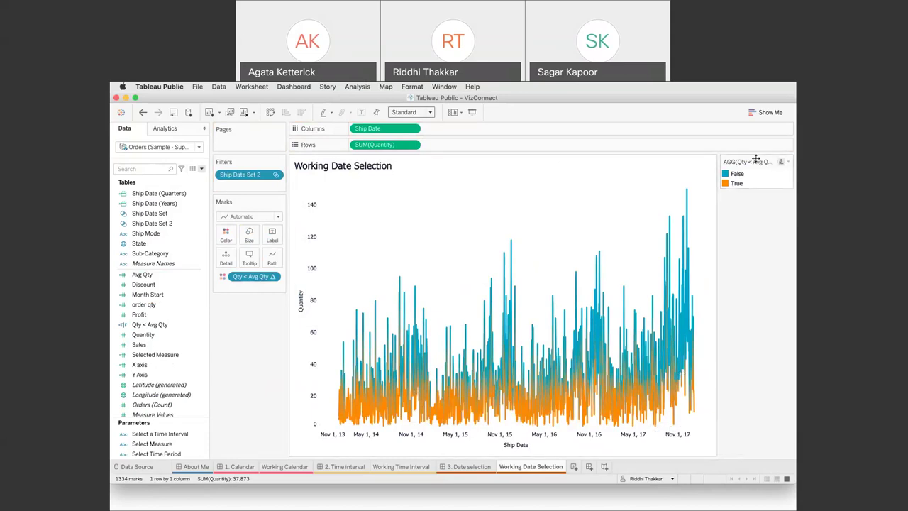
pyautogui.moveTo(756, 160); pyautogui.dragTo(249, 305)
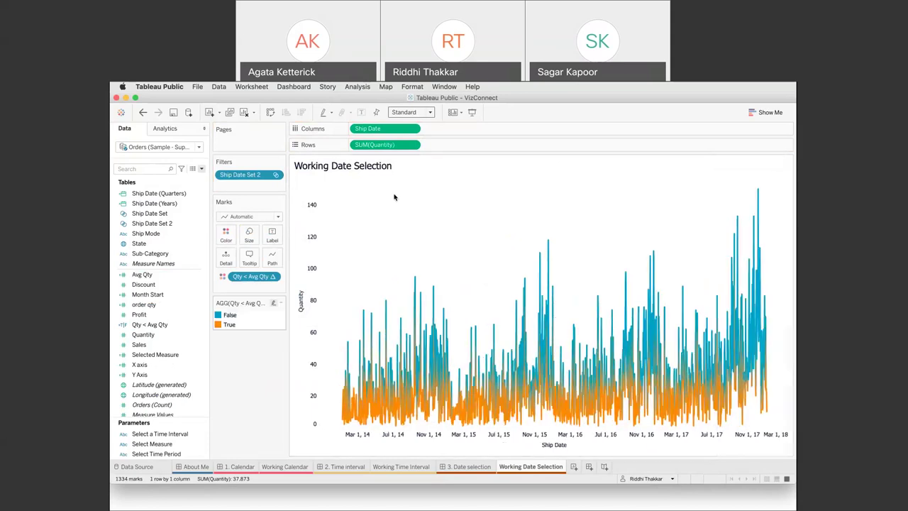
# Show the sheet in presentation mode and select the marks from about mid-2015 to early 2016.
pyautogui.click(471, 113)
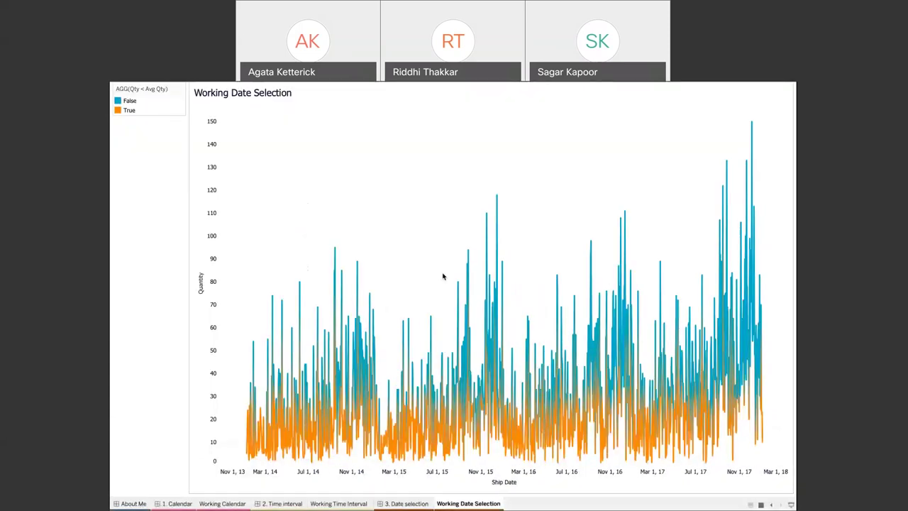
pyautogui.moveTo(421, 223); pyautogui.dragTo(504, 444)
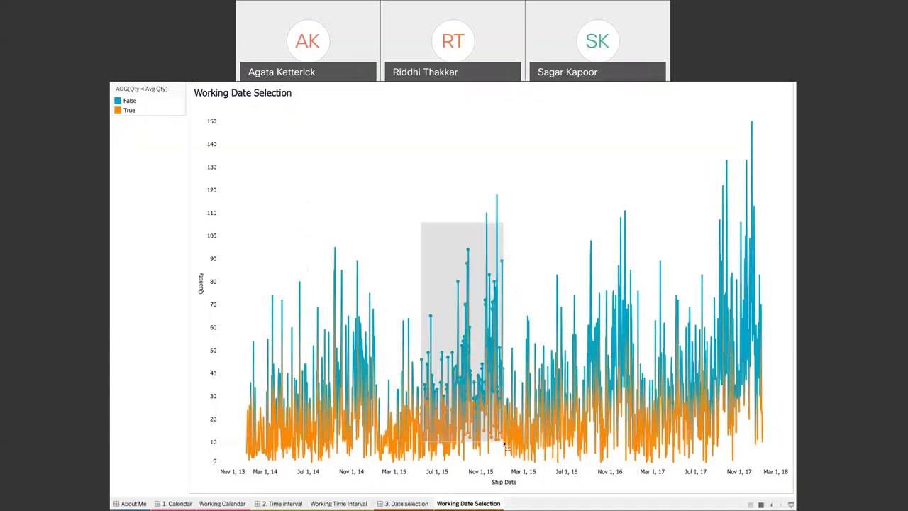